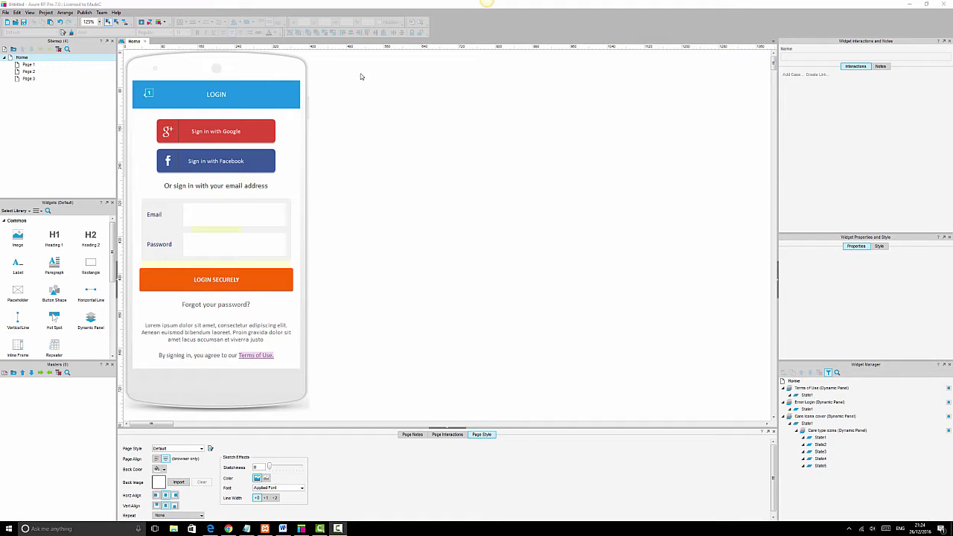
Inspect the login mockup's widgets: header, sign-in buttons, Email, Password, LOGIN SECURELY and footer text.
left_click(225, 93)
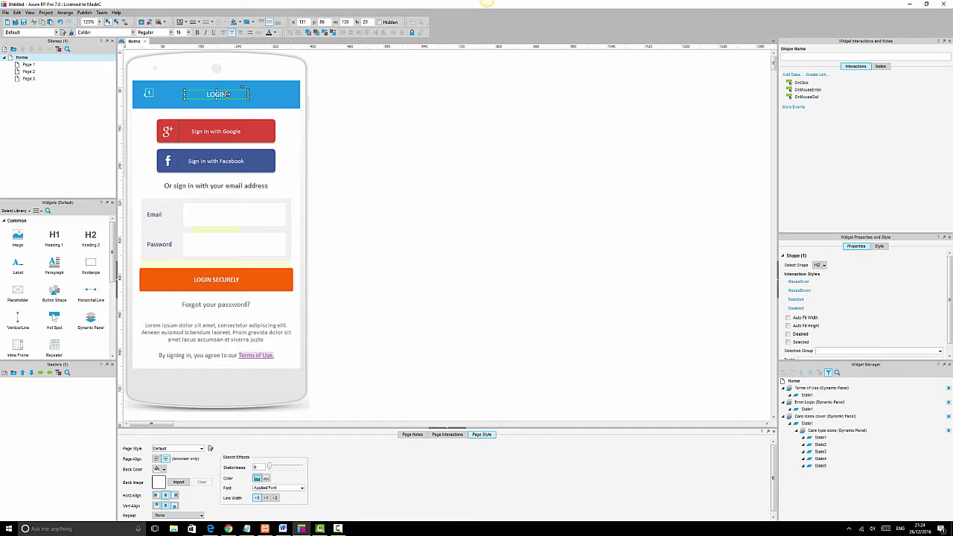
left_click(266, 94)
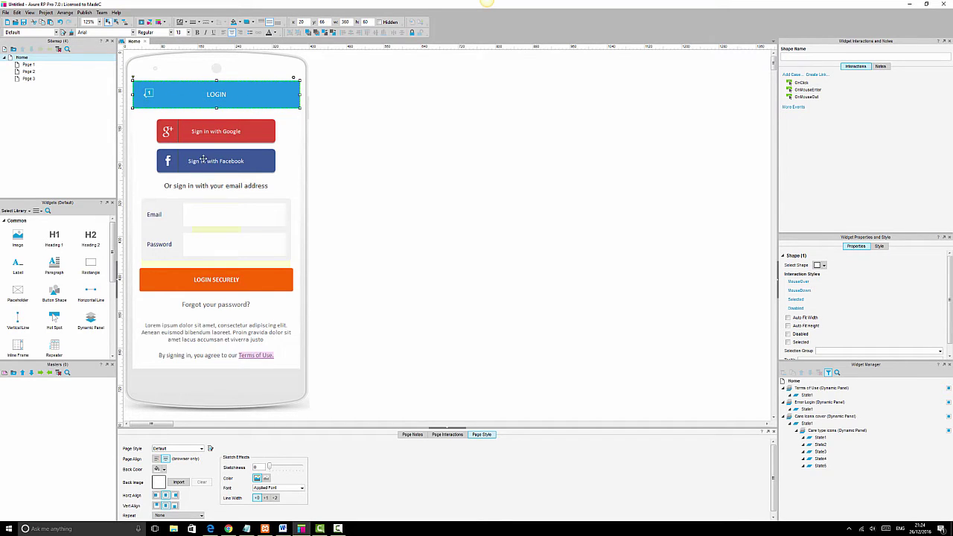
left_click(230, 131)
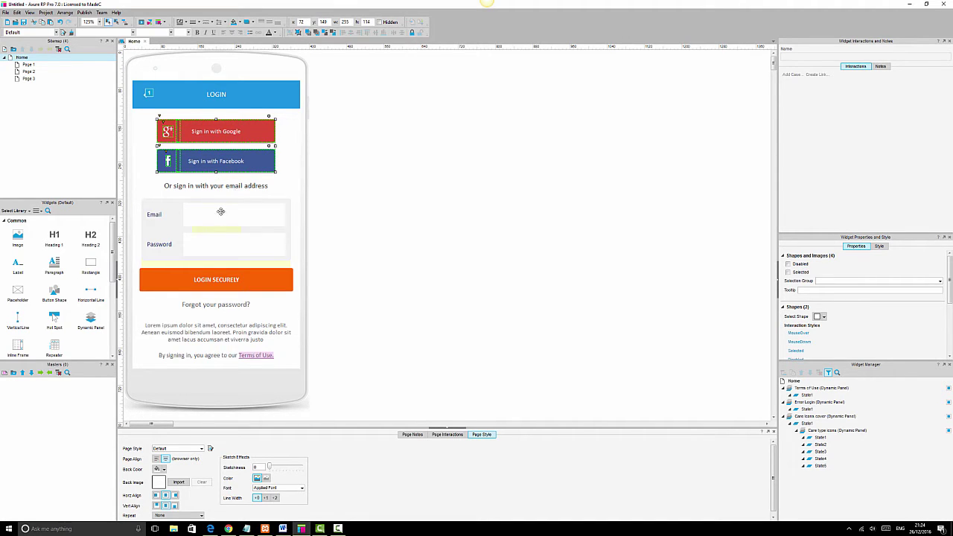
left_click(243, 215)
left_click(246, 244)
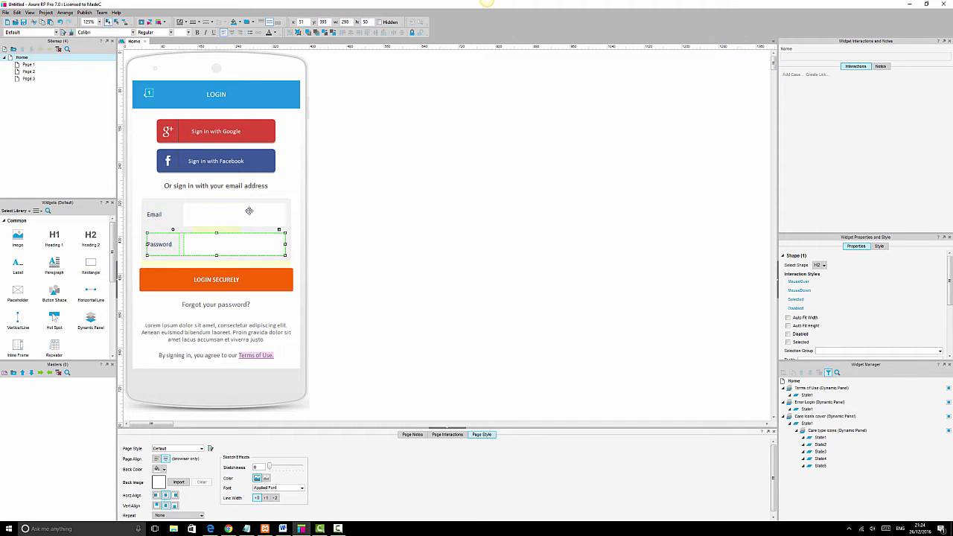
left_click(248, 211)
left_click(246, 241)
left_click(335, 244)
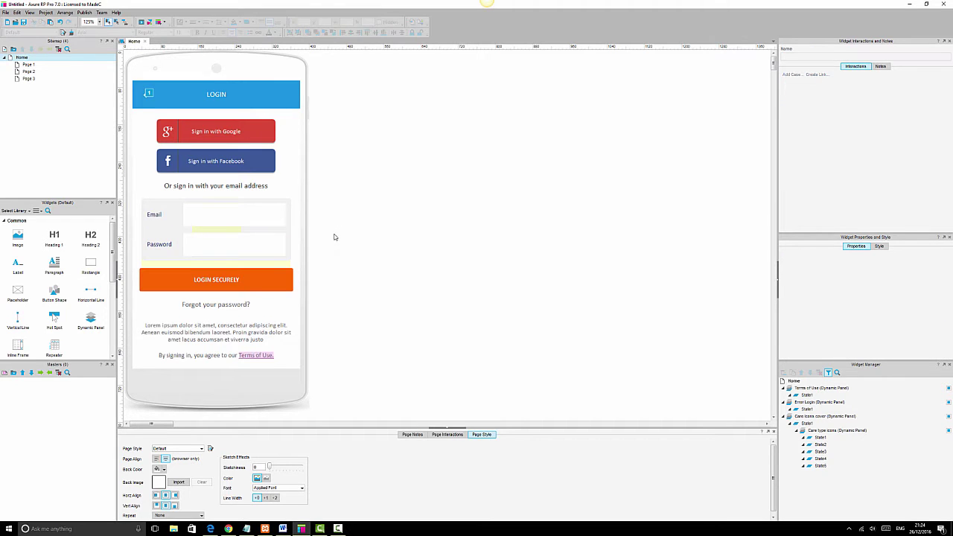
left_click(280, 276)
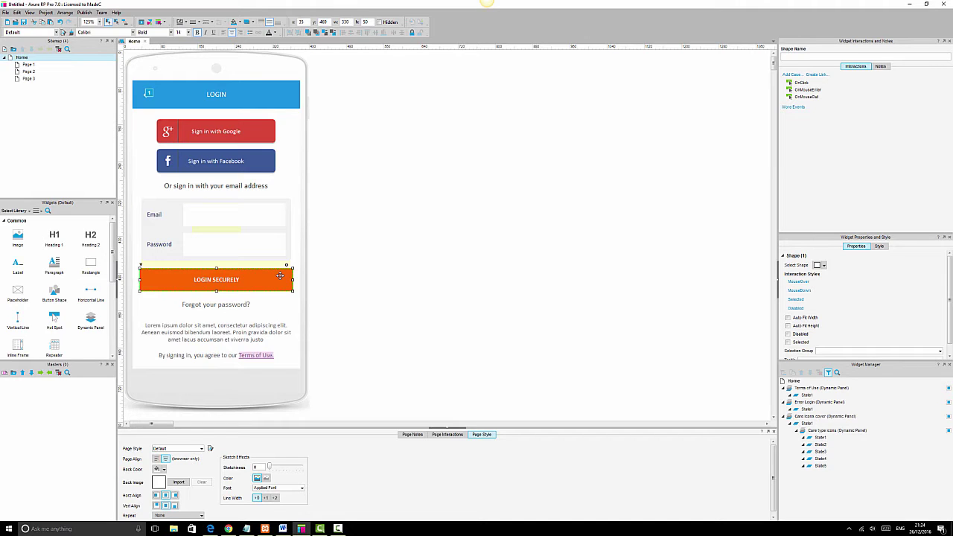
left_click(233, 306)
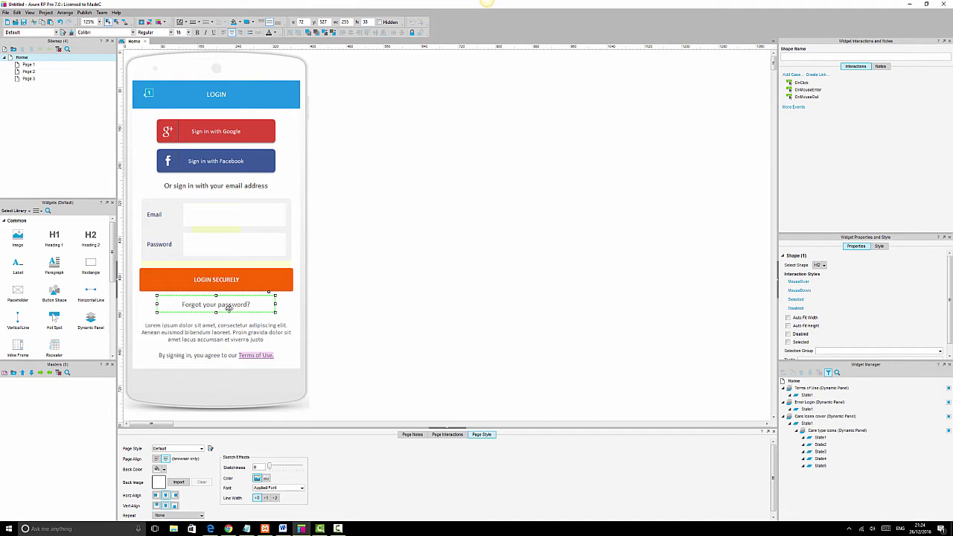
double_click(256, 356)
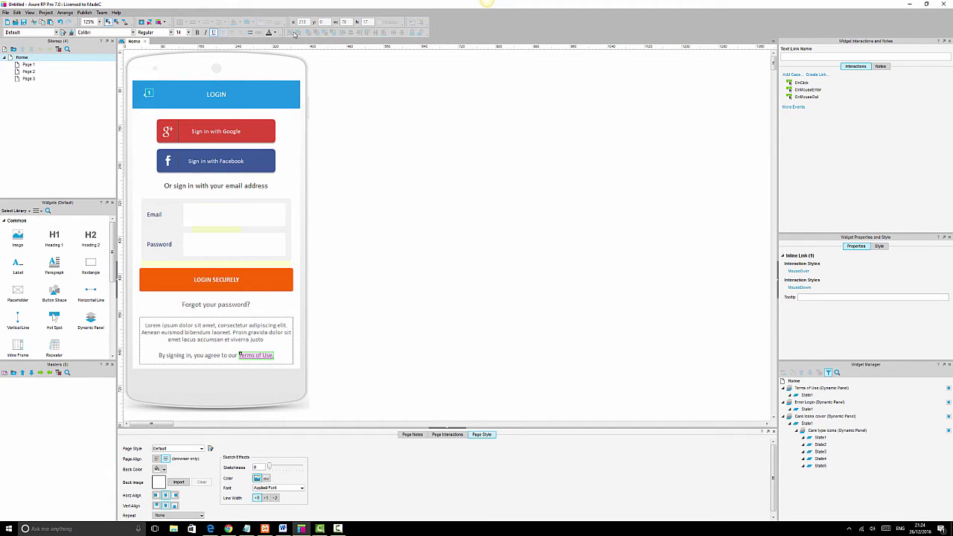
left_click(396, 205)
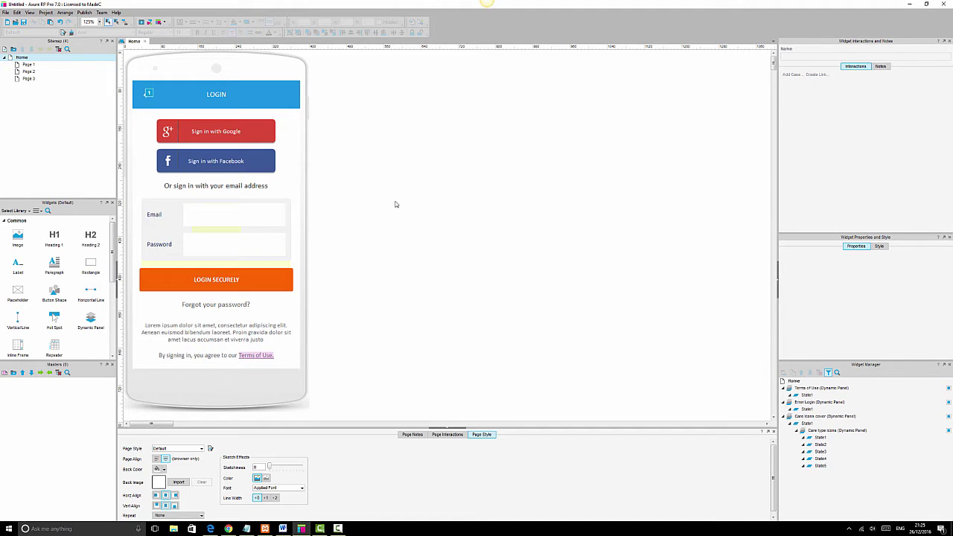
Check the existing names of the Email and Password input fields in the Shape Name box.
left_click(264, 213)
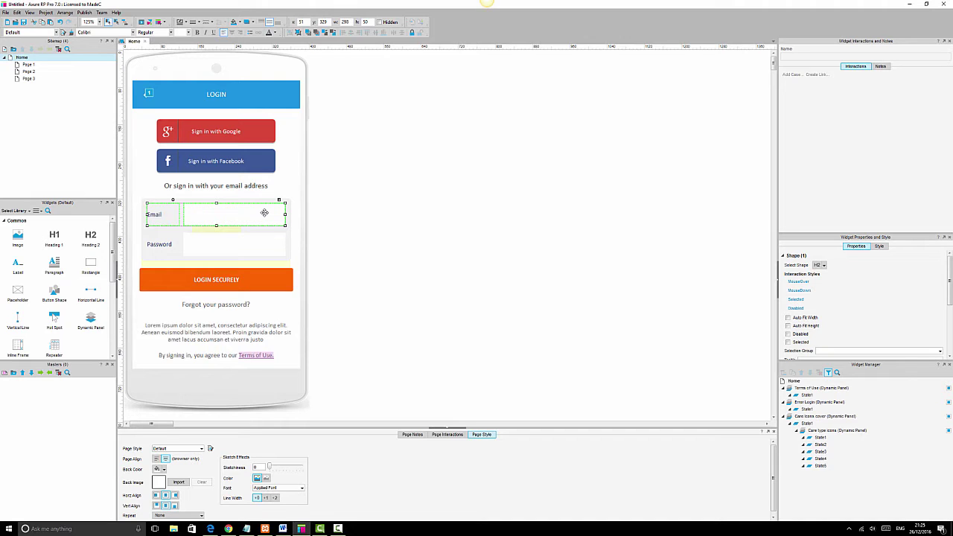
left_click(264, 213)
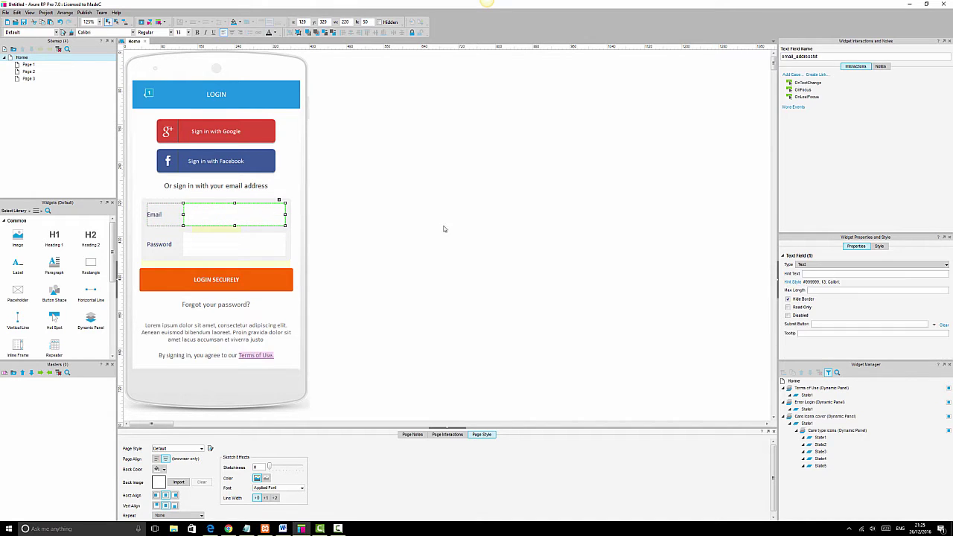
left_click(822, 56)
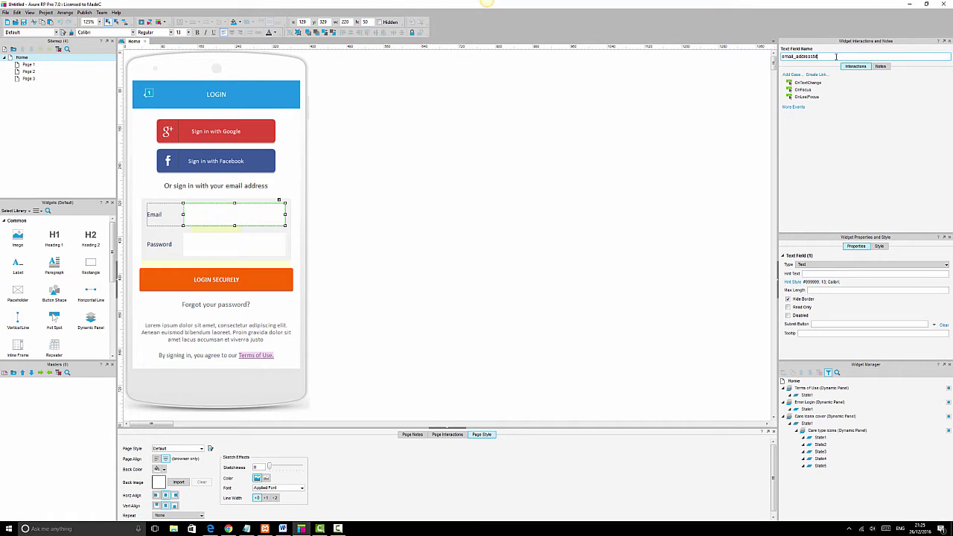
double_click(810, 59)
left_click(268, 244)
left_click(272, 242)
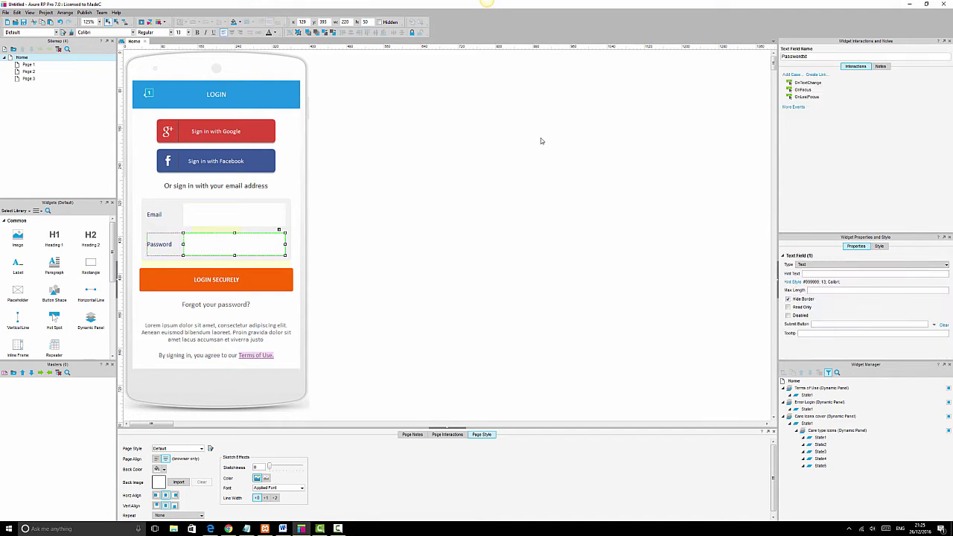
double_click(819, 57)
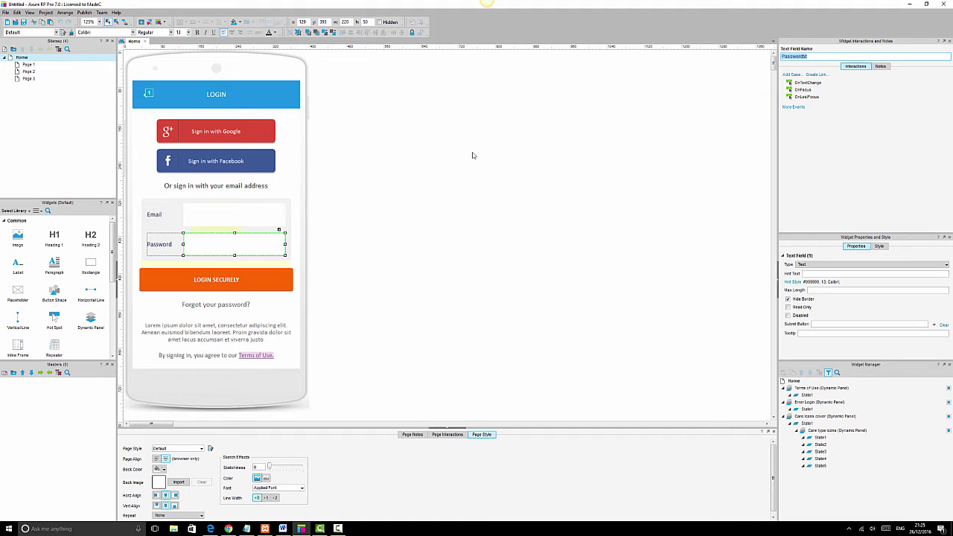
left_click(439, 223)
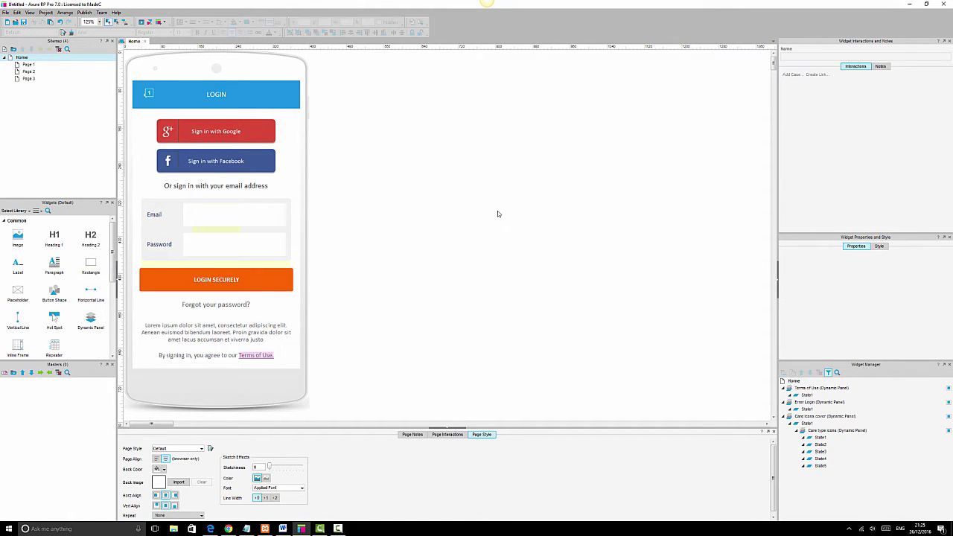
Name the LOGIN SECURELY button Loginbtn, cancelling the accidental Save As dialog.
left_click(225, 280)
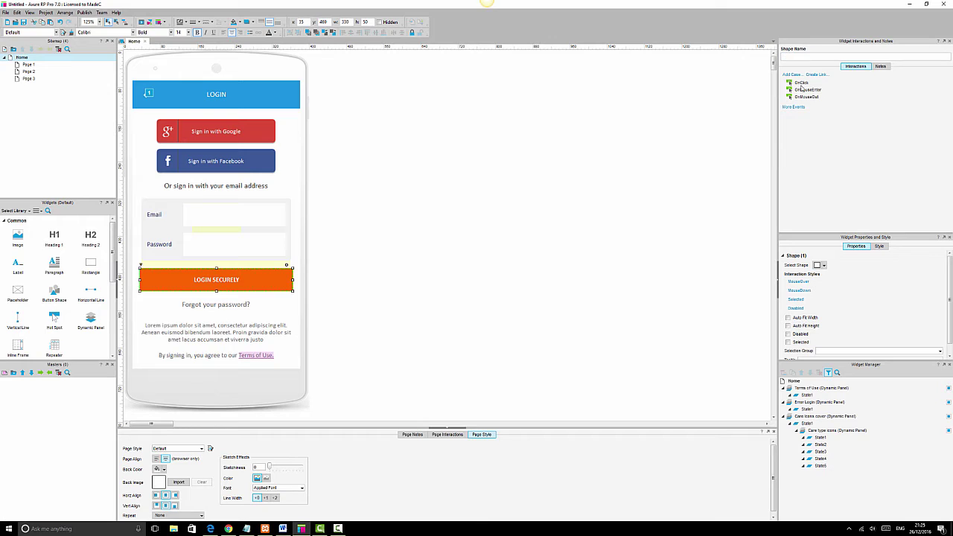
left_click(826, 58)
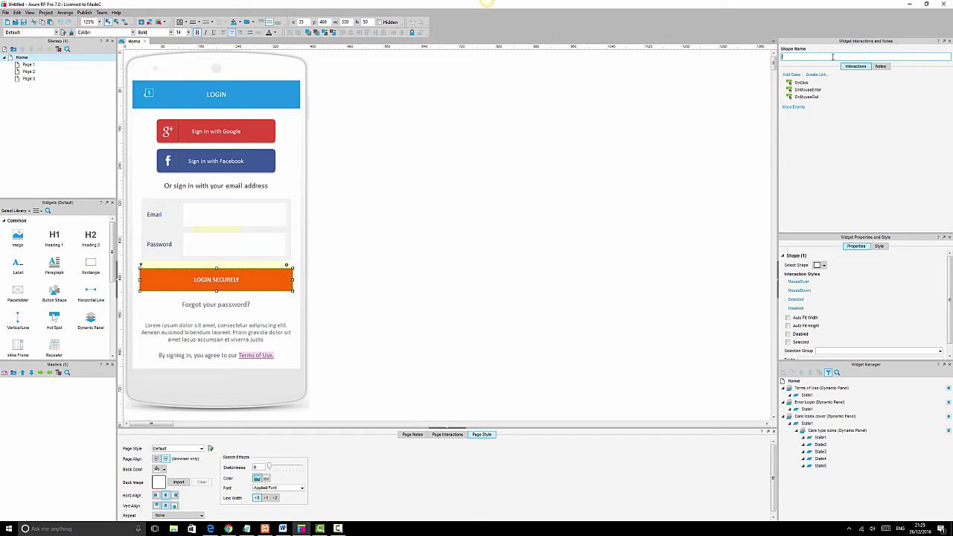
type("Loginbtn")
key("ctrl+s")
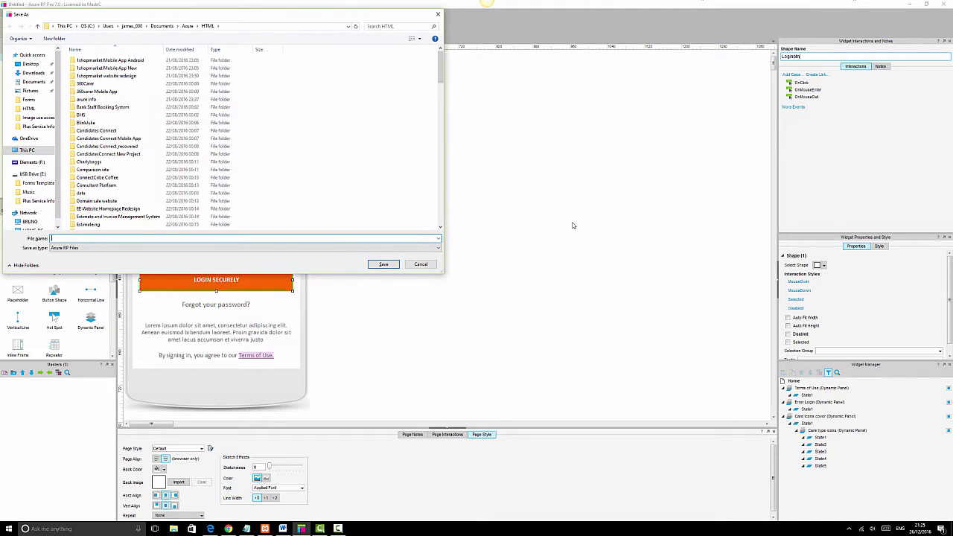
left_click(420, 264)
left_click(563, 269)
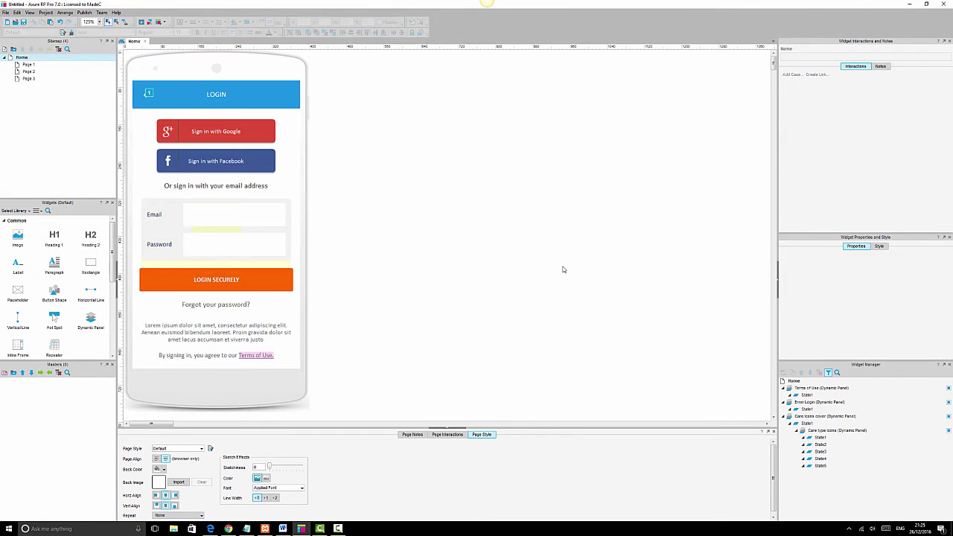
left_click(250, 285)
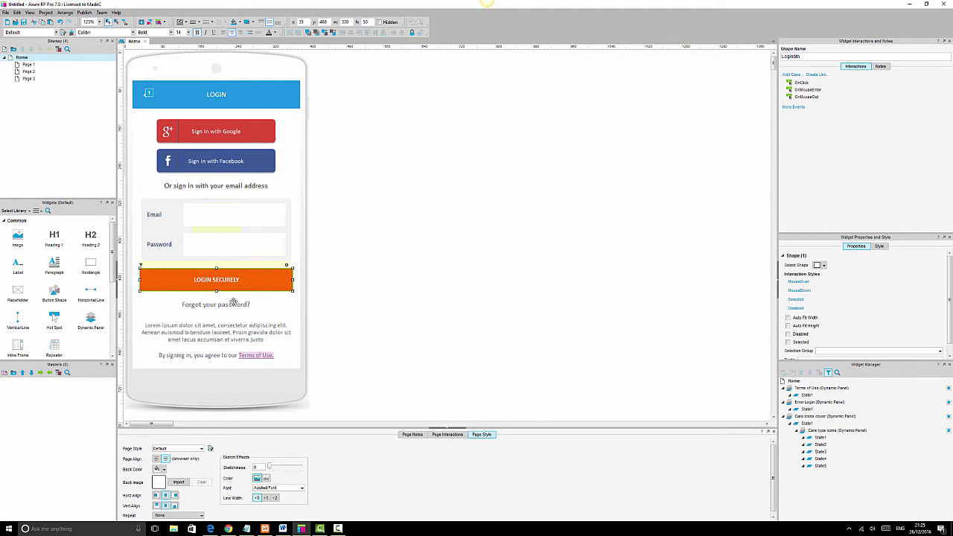
Name the Forgot your password? text Forgotpassword, then reselect the LOGIN SECURELY button.
left_click(233, 302)
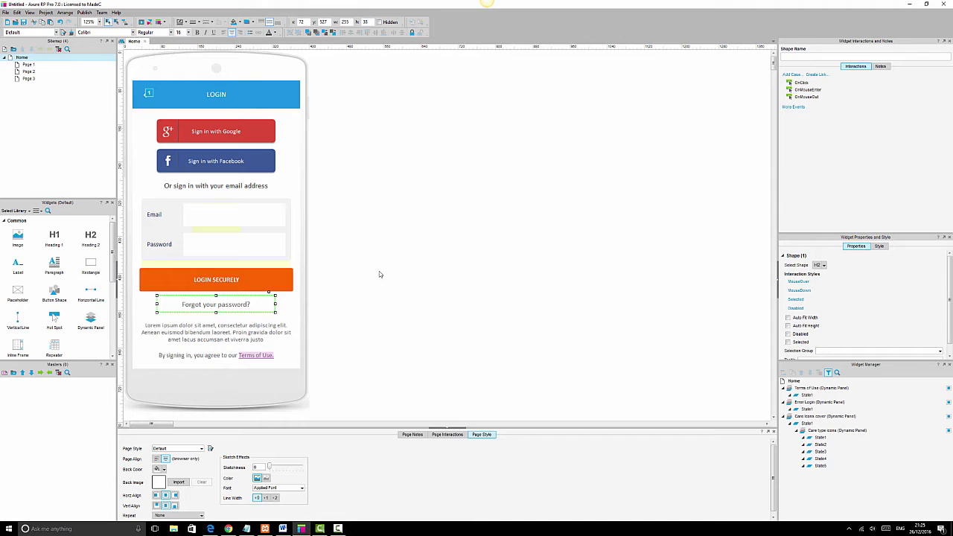
left_click(808, 54)
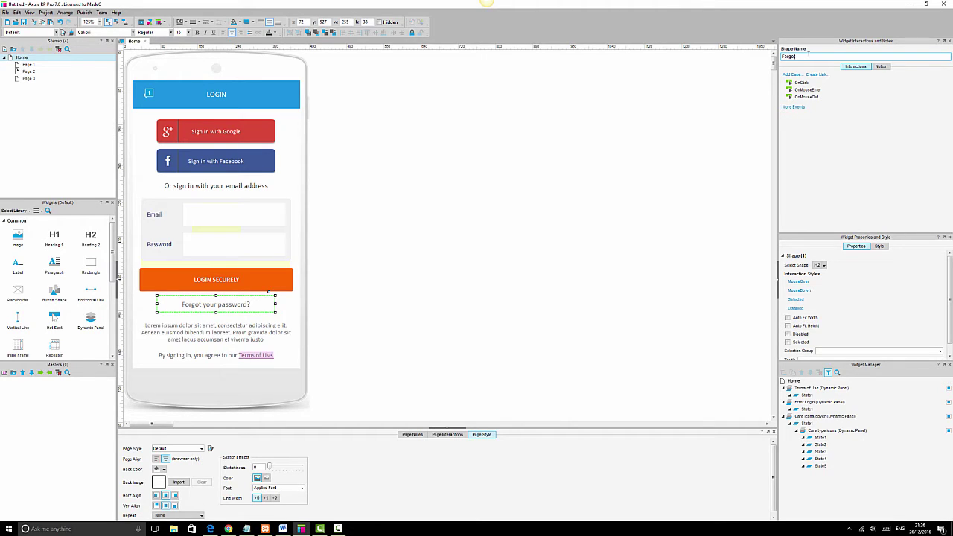
type("assword")
left_click(644, 234)
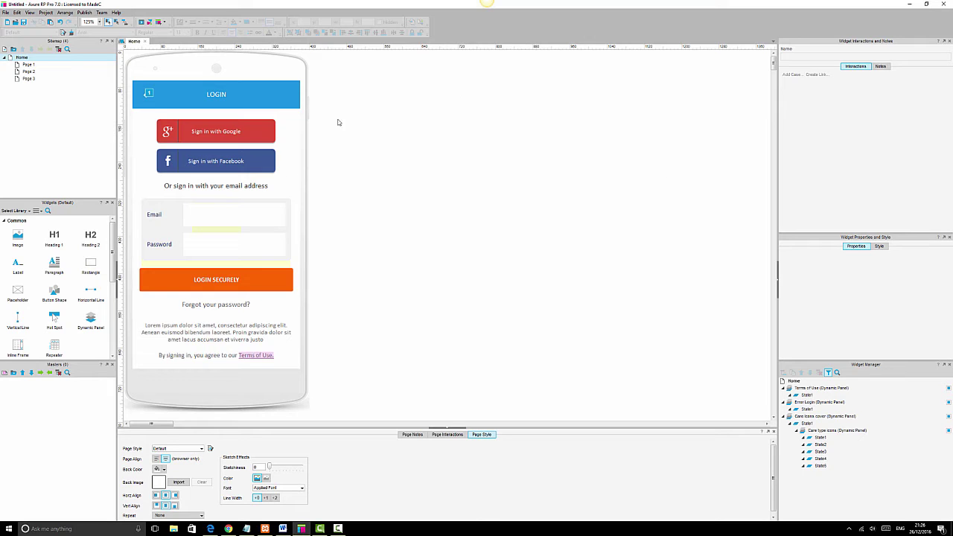
left_click(265, 280)
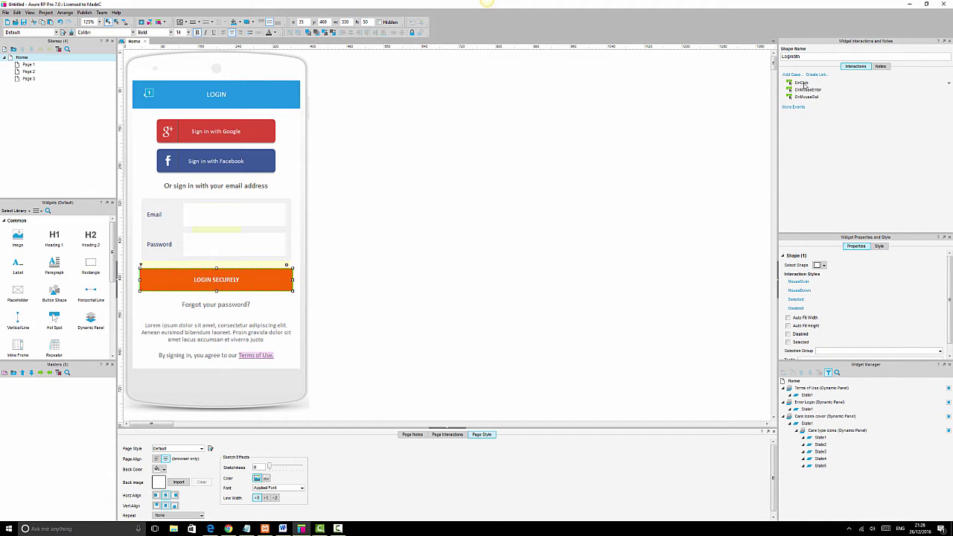
double_click(802, 83)
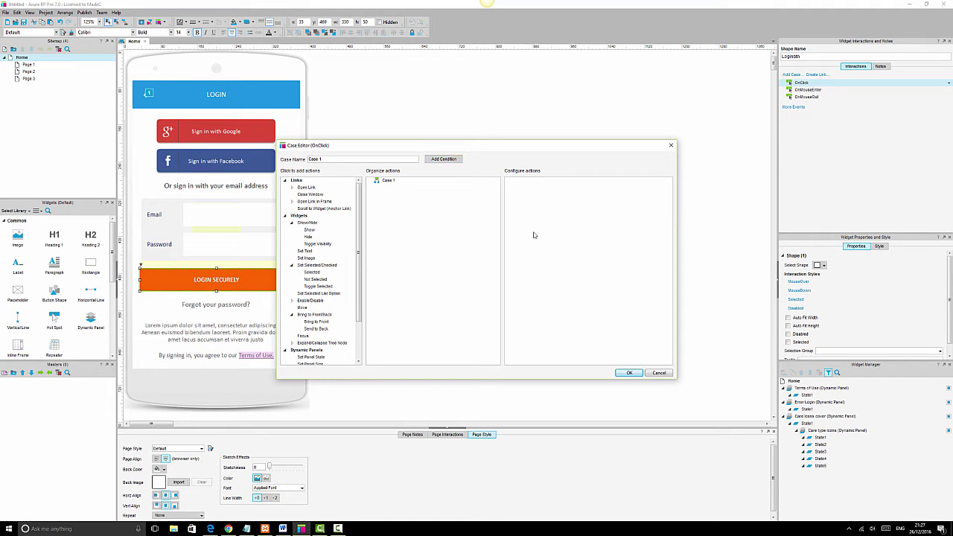
left_click(658, 374)
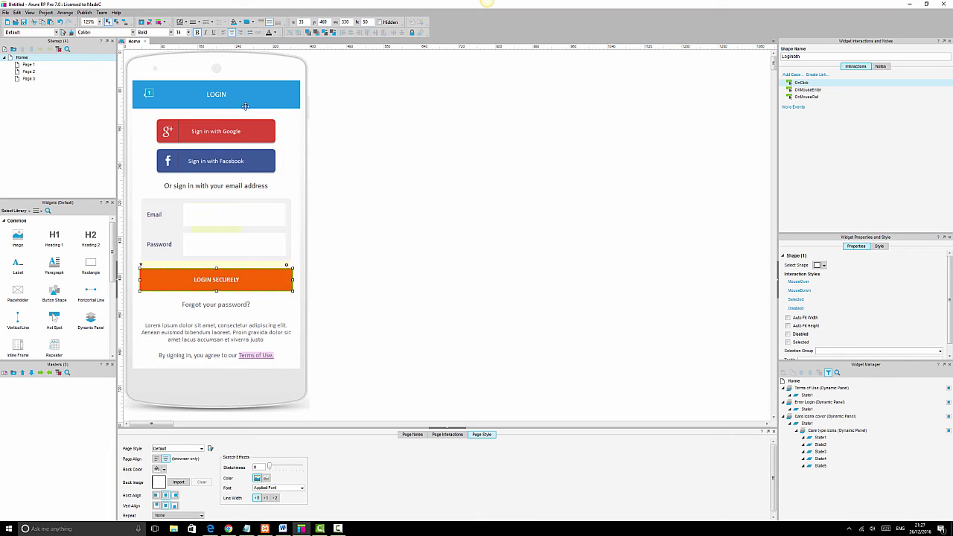
Move the Error Login panel beside the phone, preview it unhidden, then set it Hidden again.
left_click(273, 265)
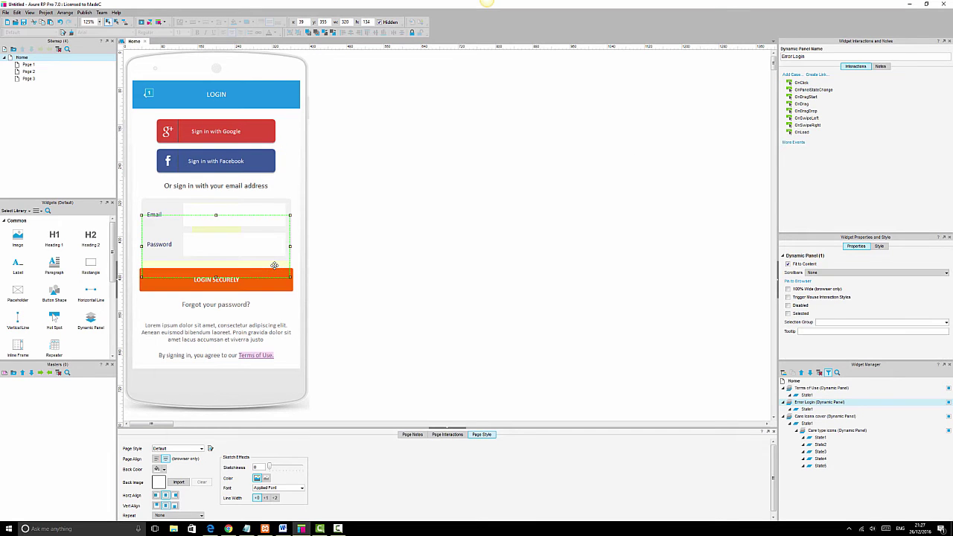
left_click_drag(274, 265, 480, 253)
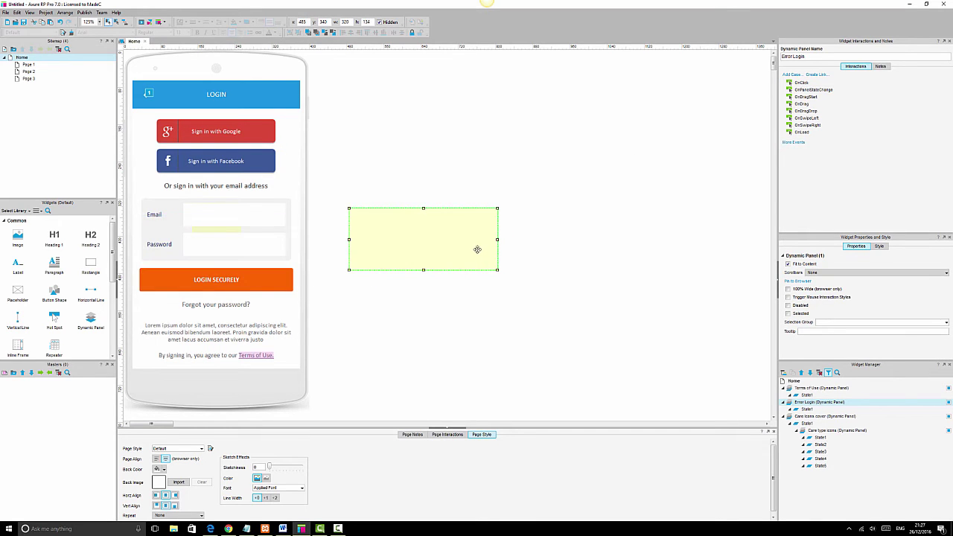
left_click(380, 21)
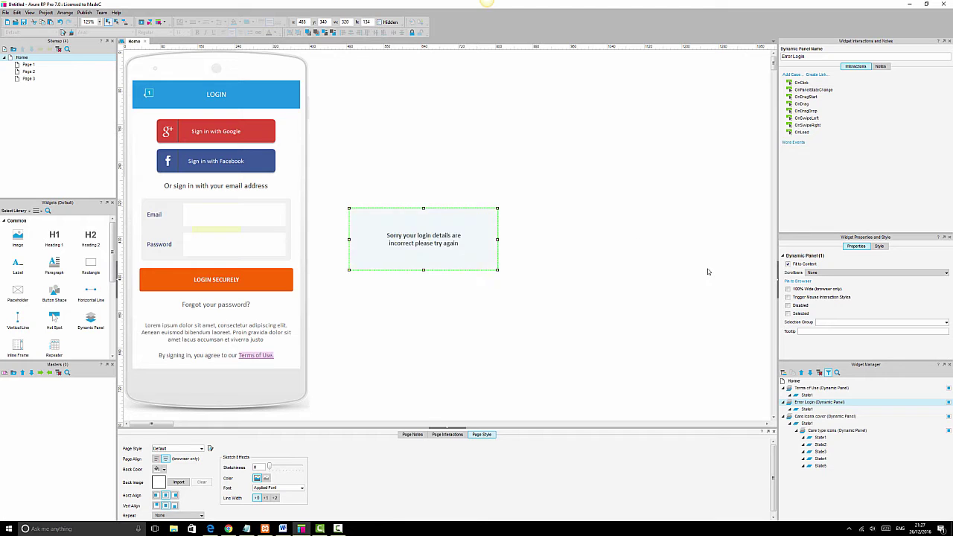
left_click(708, 271)
left_click(418, 237)
left_click(379, 22)
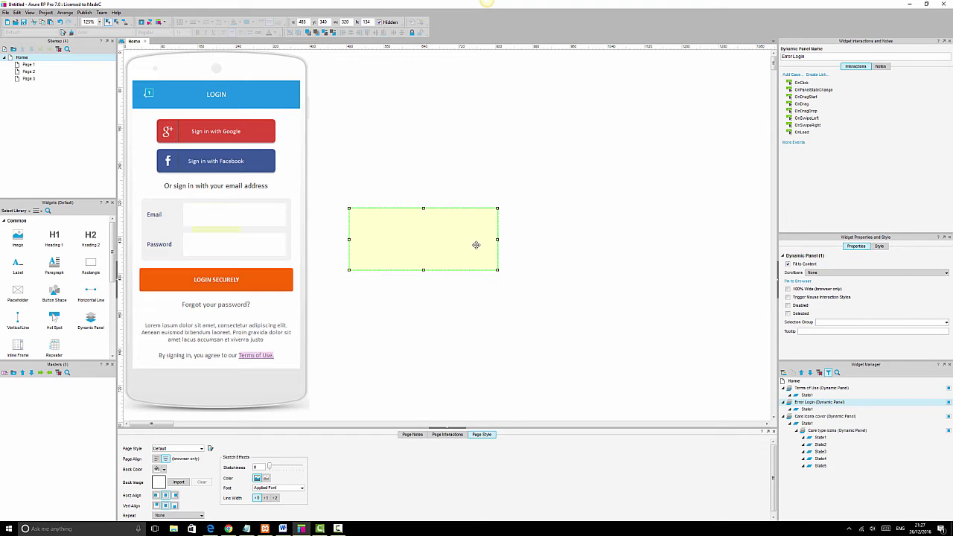
Place the hidden Error Login panel over the Email and Password fields, cancelling the save.
left_click_drag(482, 250, 277, 244)
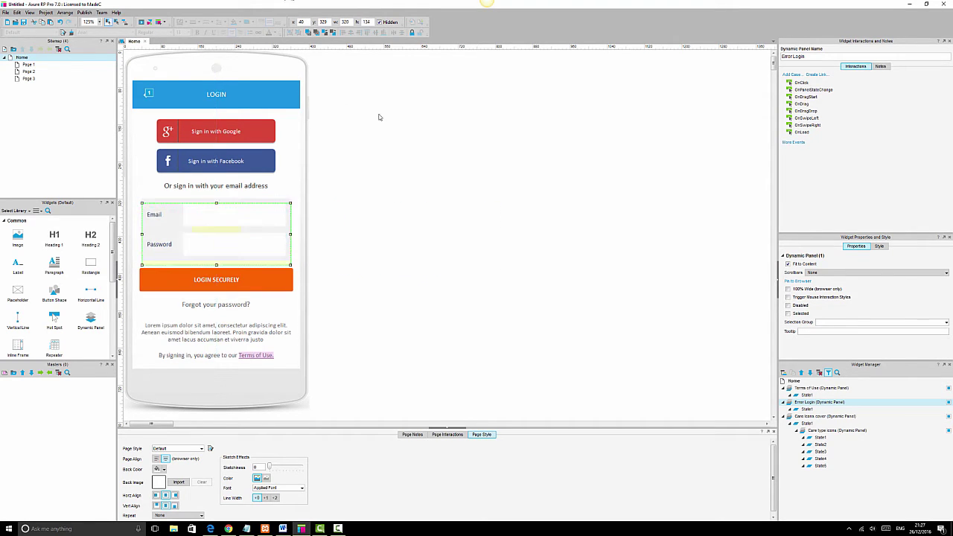
left_click(400, 162)
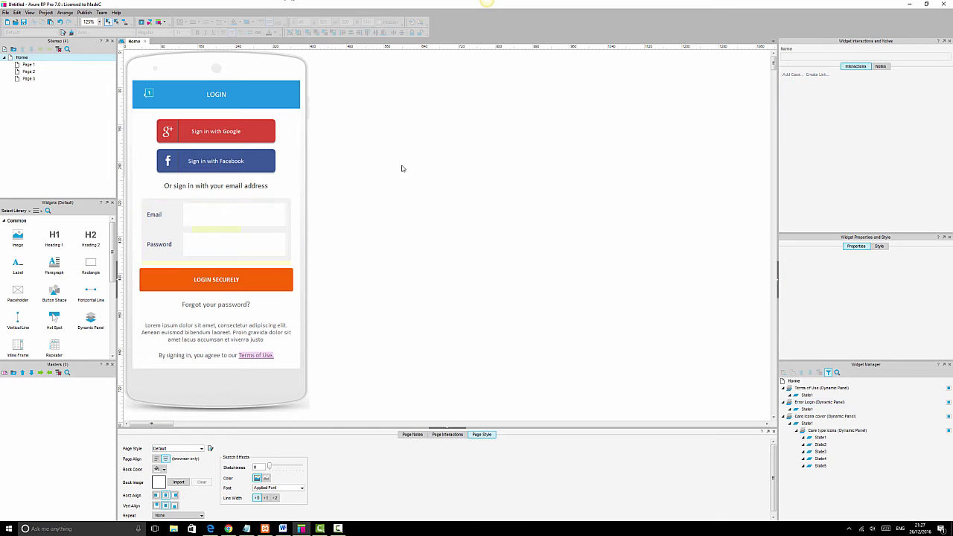
left_click(23, 22)
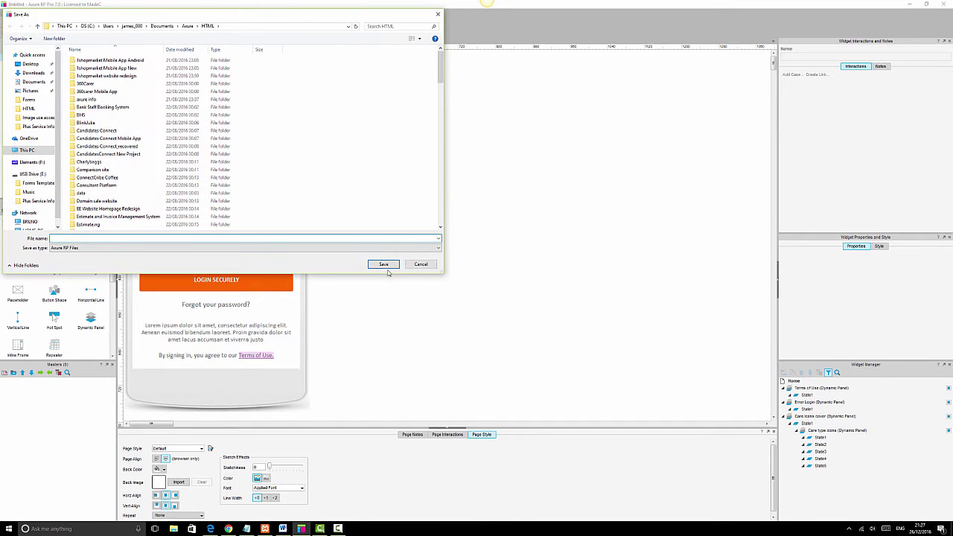
left_click(417, 265)
left_click(268, 281)
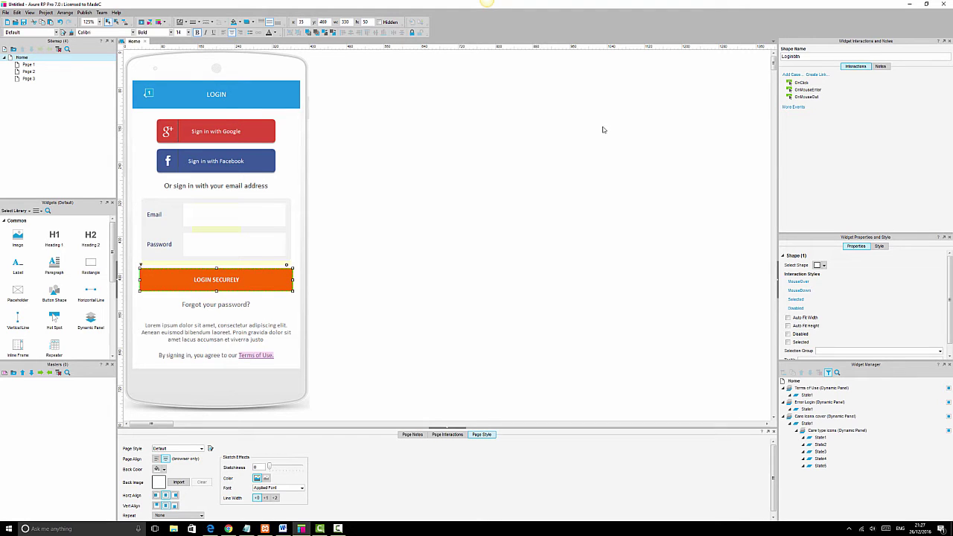
Start a condition for the button's OnClick case based on 'text on widget'.
double_click(800, 82)
left_click(443, 159)
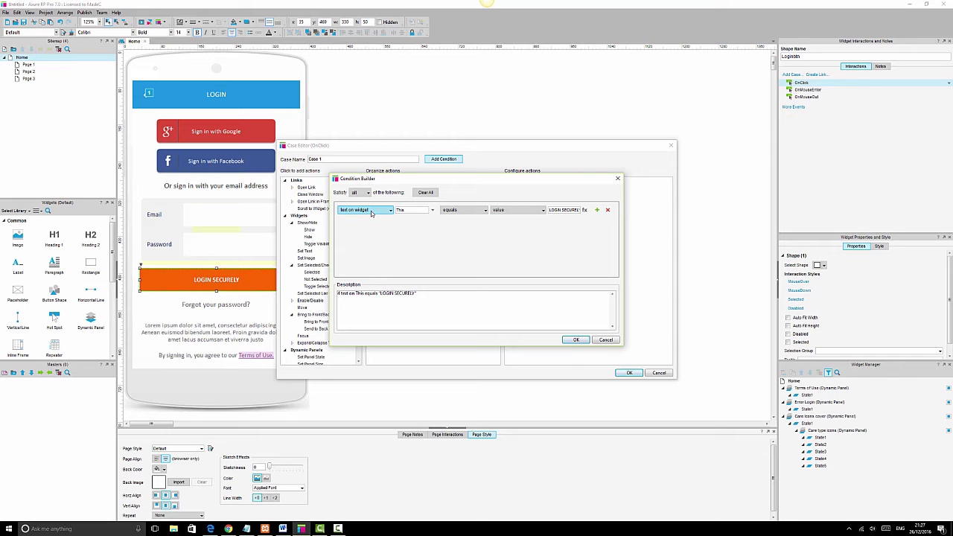
left_click(371, 212)
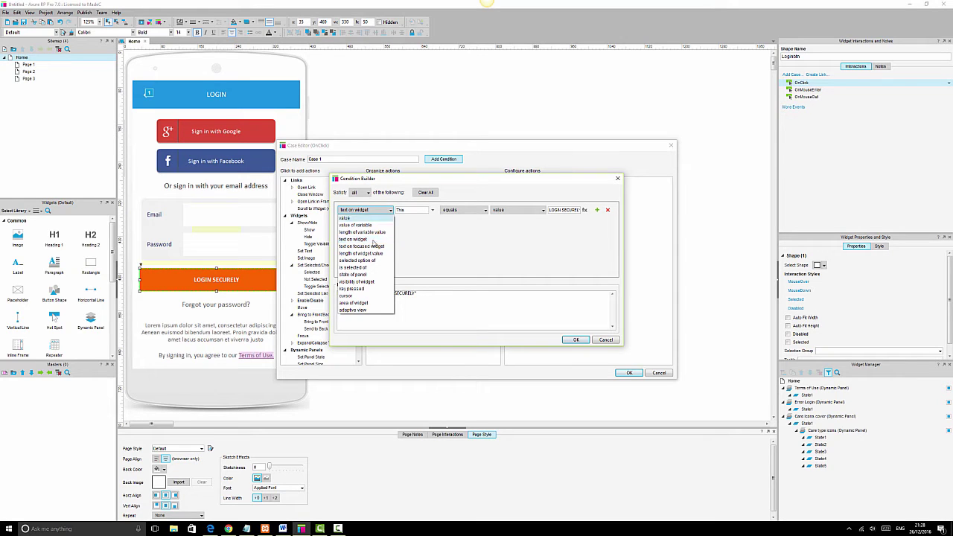
left_click(355, 219)
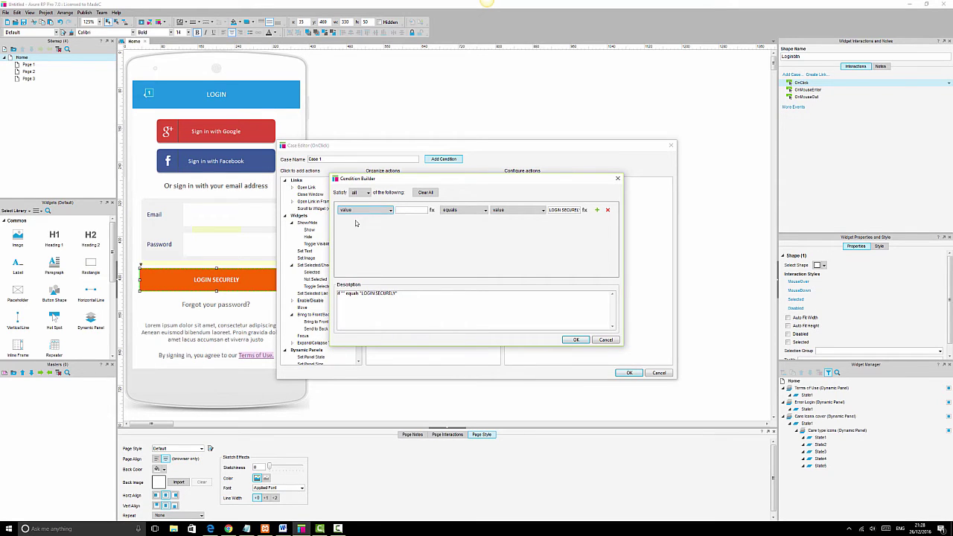
left_click(388, 211)
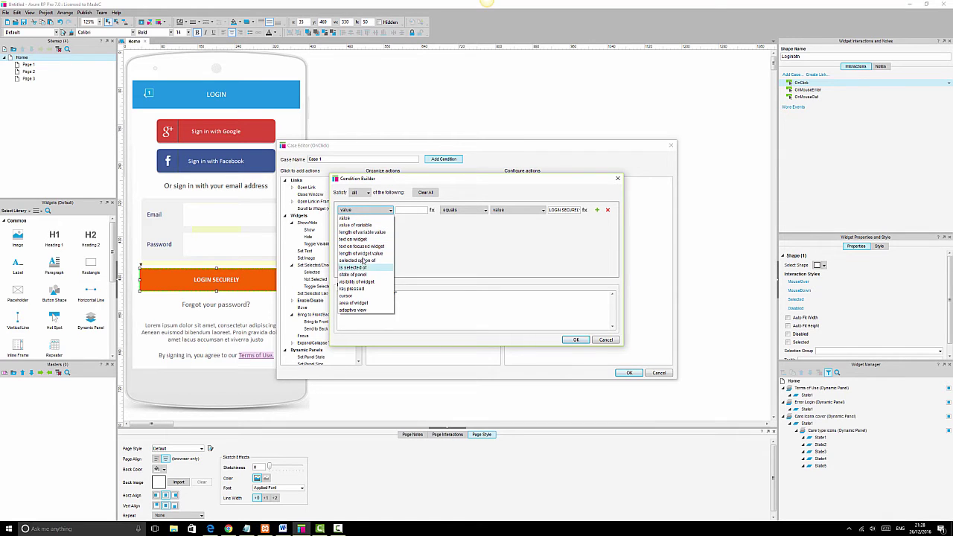
left_click(364, 240)
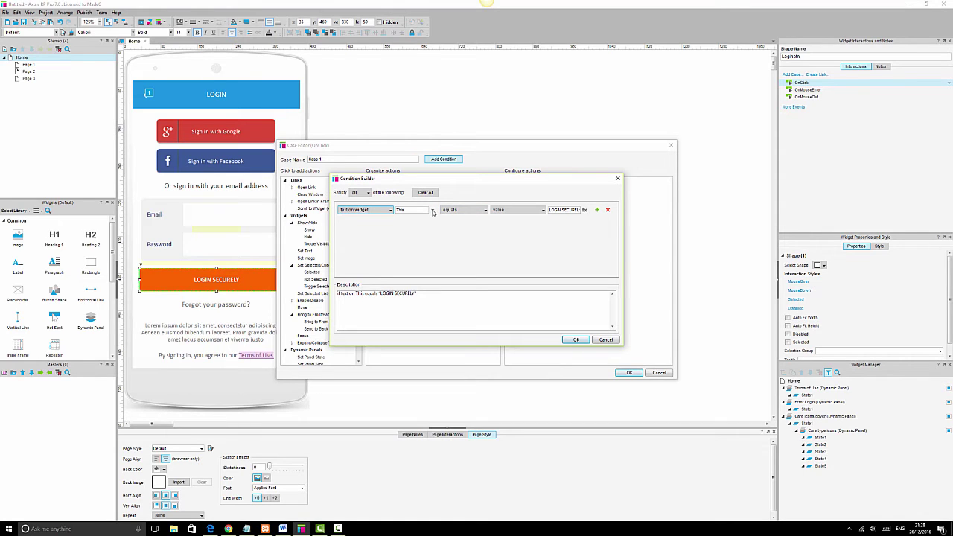
Set the condition to email_addresstxt equals value, entering the account email address.
left_click(432, 211)
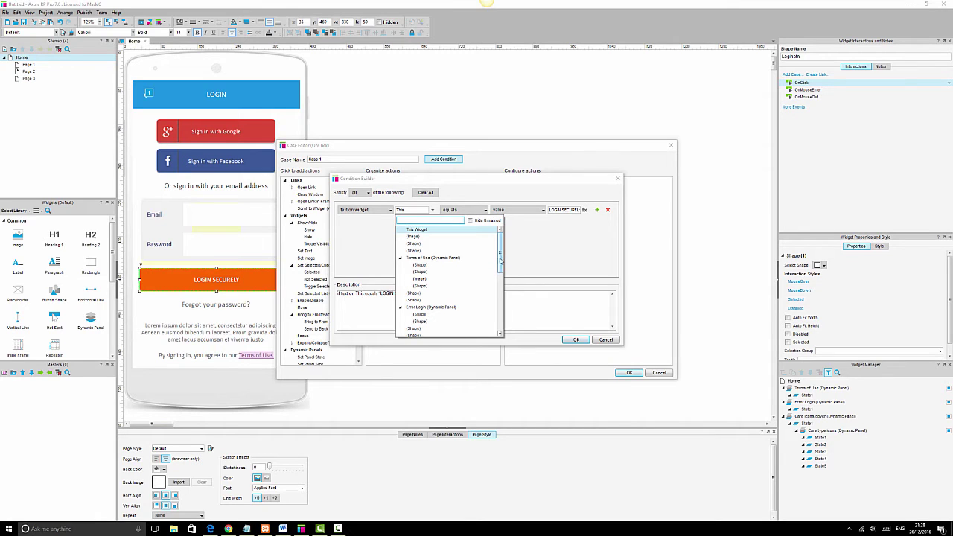
left_click_drag(499, 258, 500, 324)
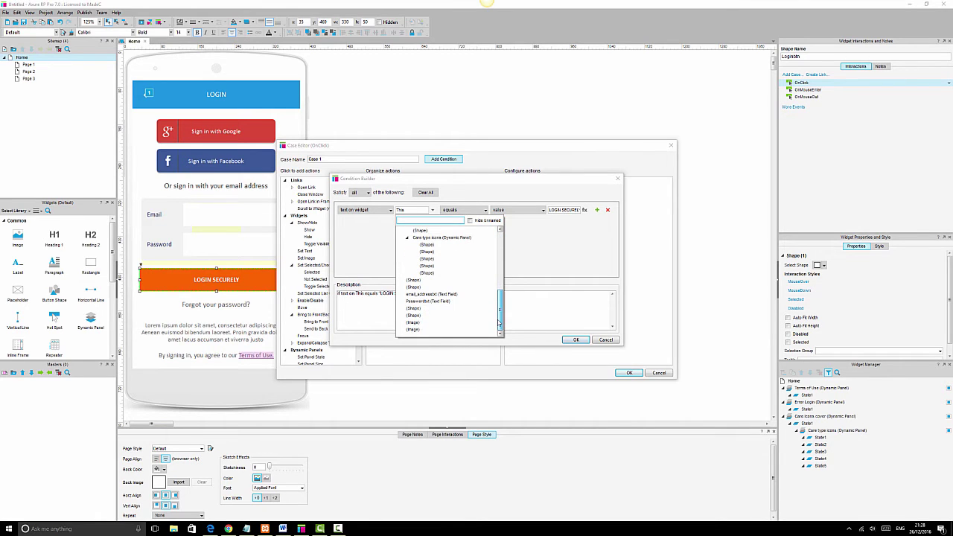
left_click(421, 294)
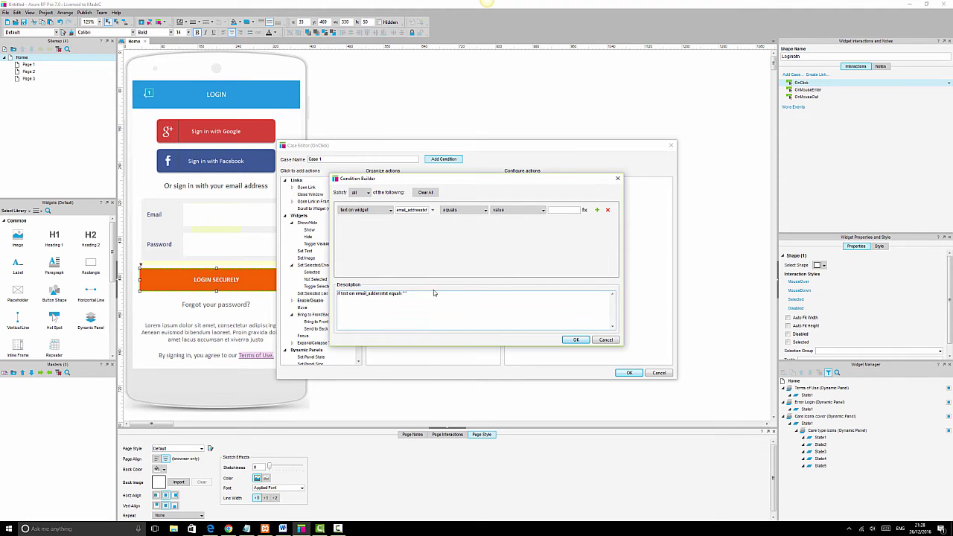
left_click(471, 213)
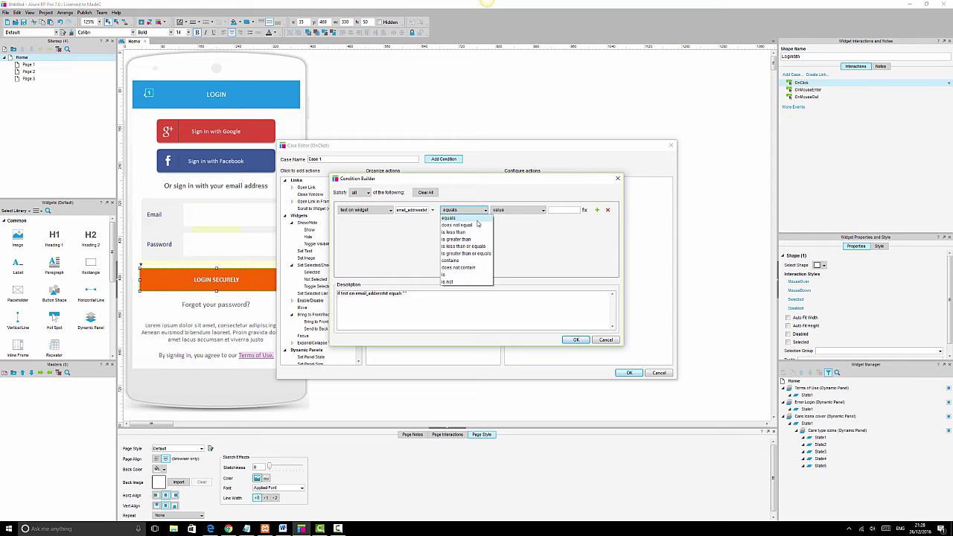
left_click(478, 220)
left_click(543, 211)
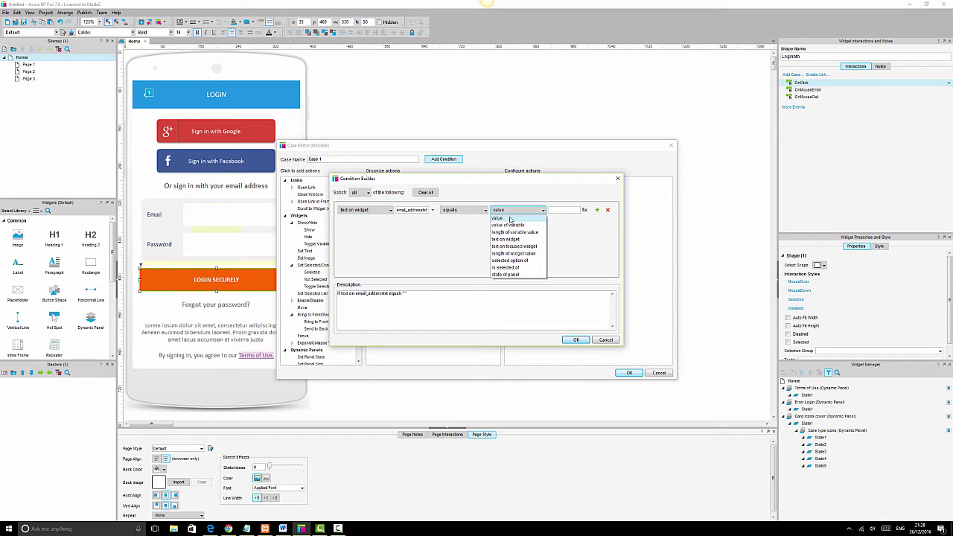
left_click(508, 218)
left_click(568, 210)
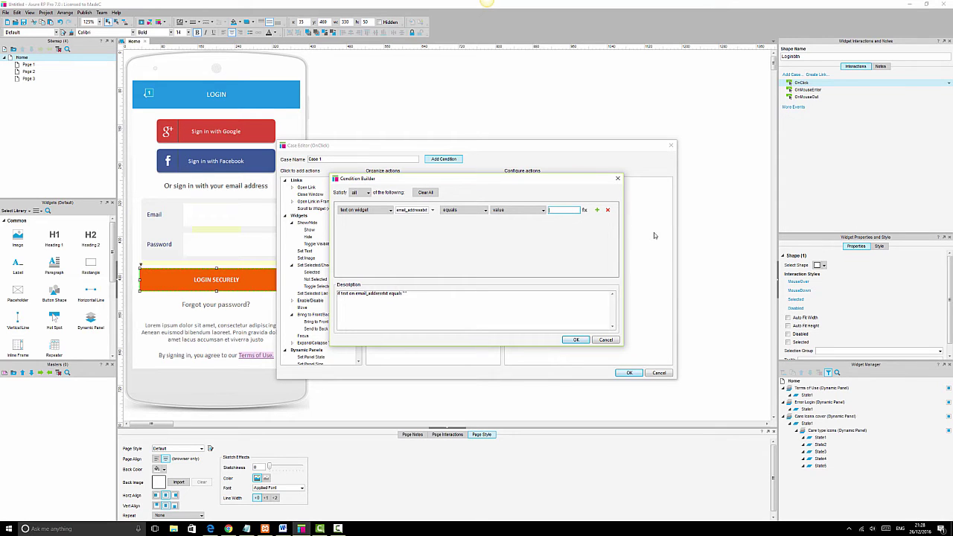
Add a second condition, Passwordtxt text equals the demo password, and confirm the Condition Builder.
left_click(597, 209)
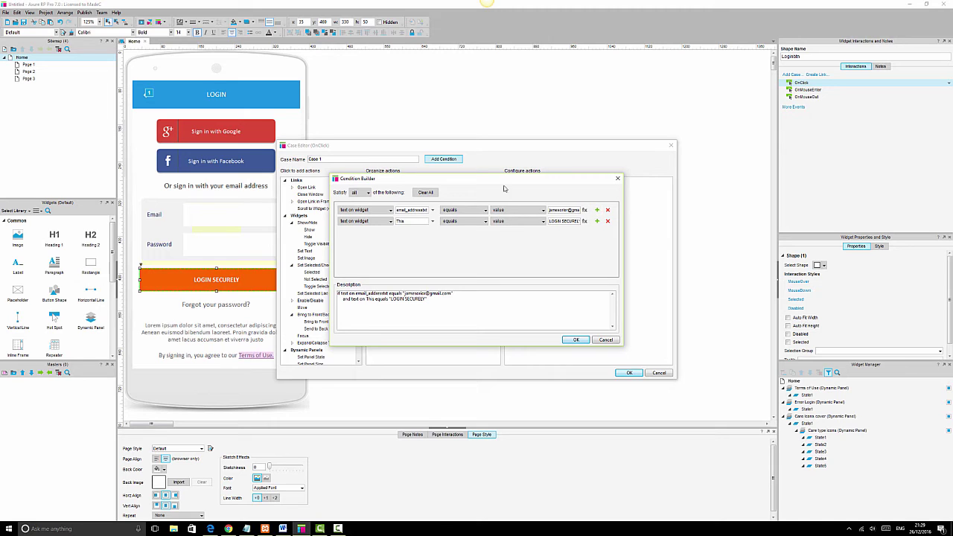
left_click(432, 222)
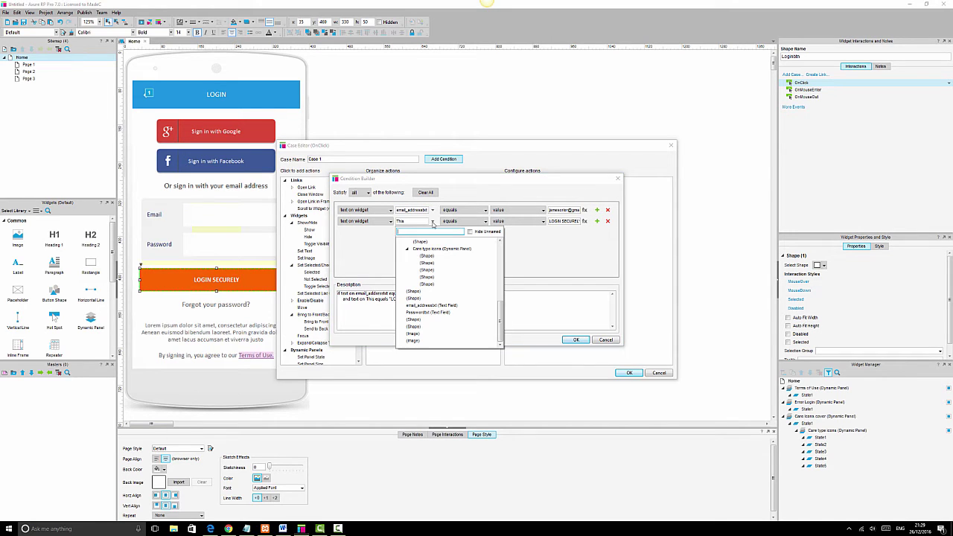
left_click(425, 313)
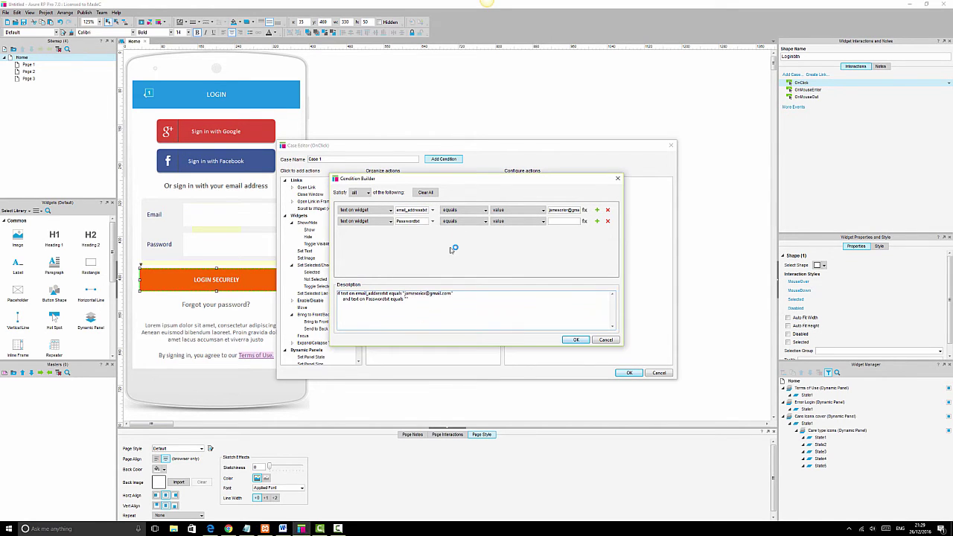
left_click(465, 222)
left_click(514, 222)
left_click(512, 232)
left_click(565, 221)
type("123456")
left_click(576, 340)
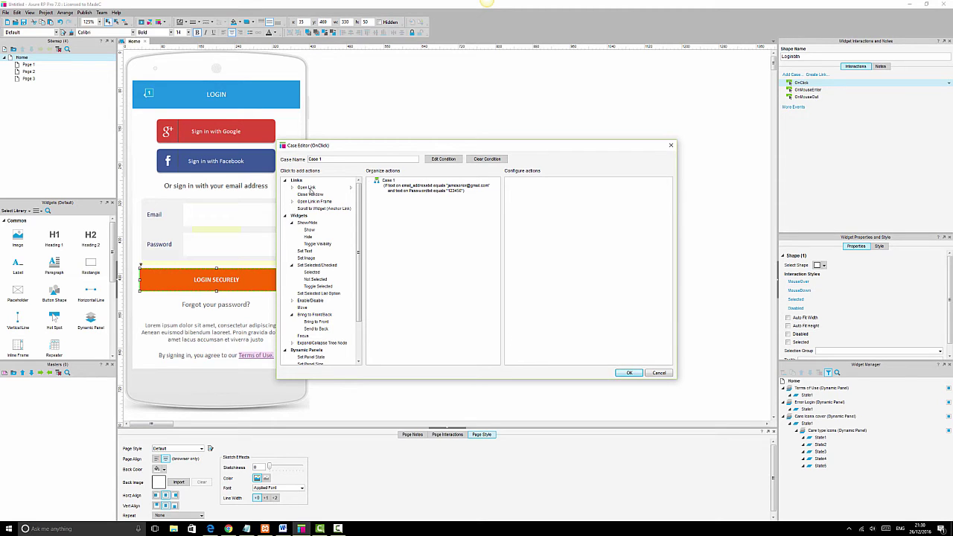
Add an Open Link action to Case 1 that opens Page 1 in the current window.
left_click(307, 187)
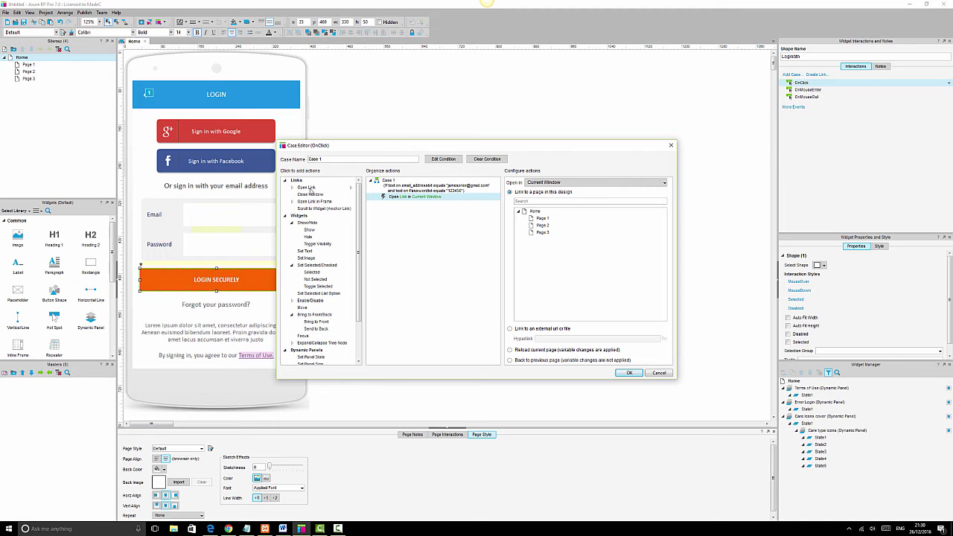
left_click(605, 183)
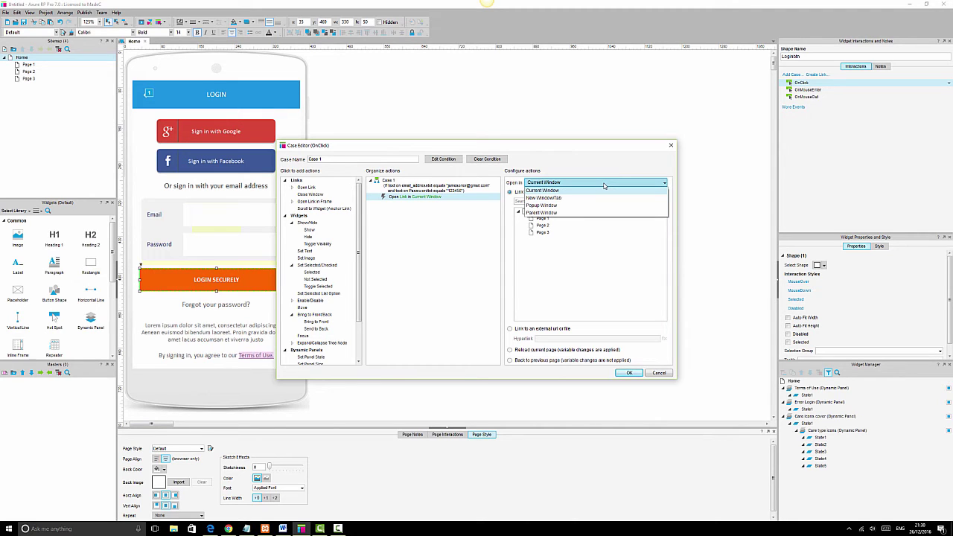
left_click(555, 193)
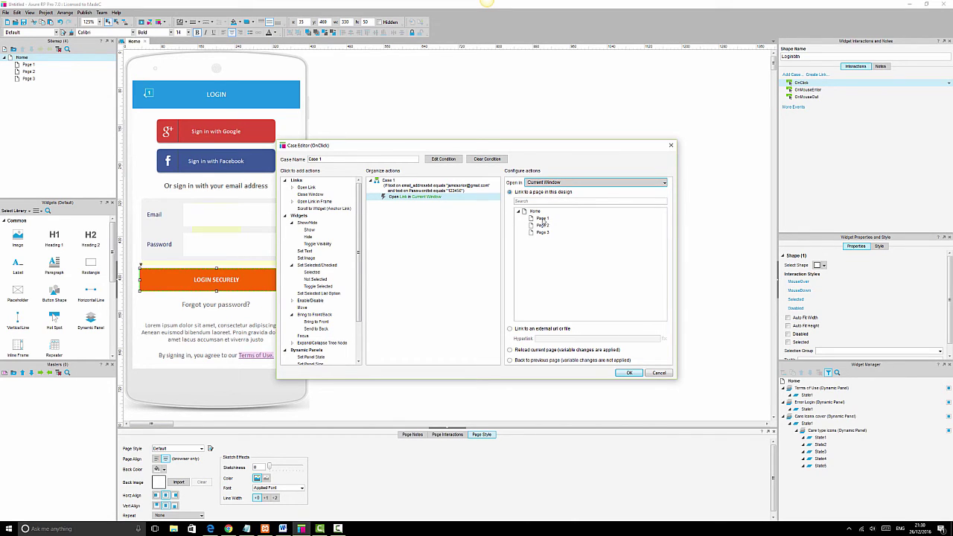
left_click(542, 218)
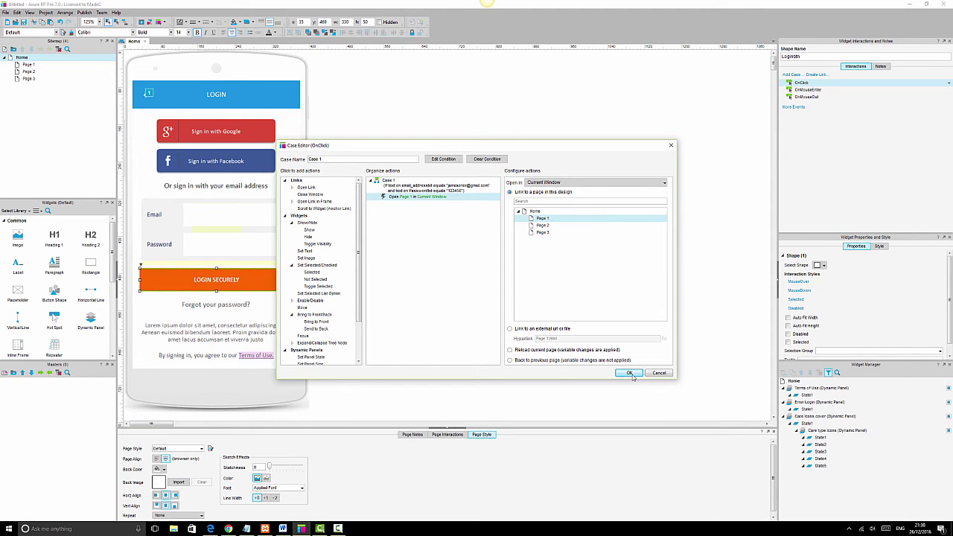
left_click(629, 373)
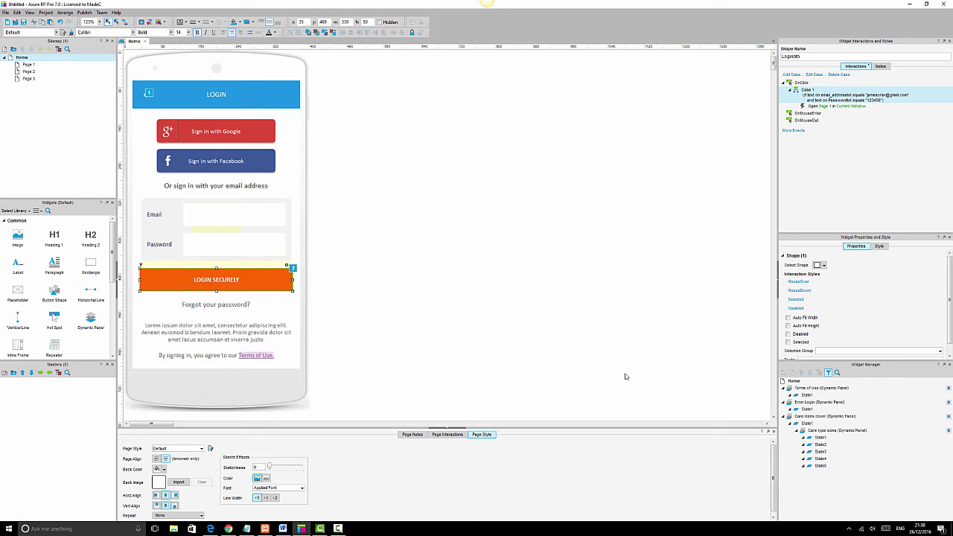
Review Case 1's Open Page 1 action and conditions unchanged, then add a new OnClick case.
mouse_move(829, 411)
double_click(821, 107)
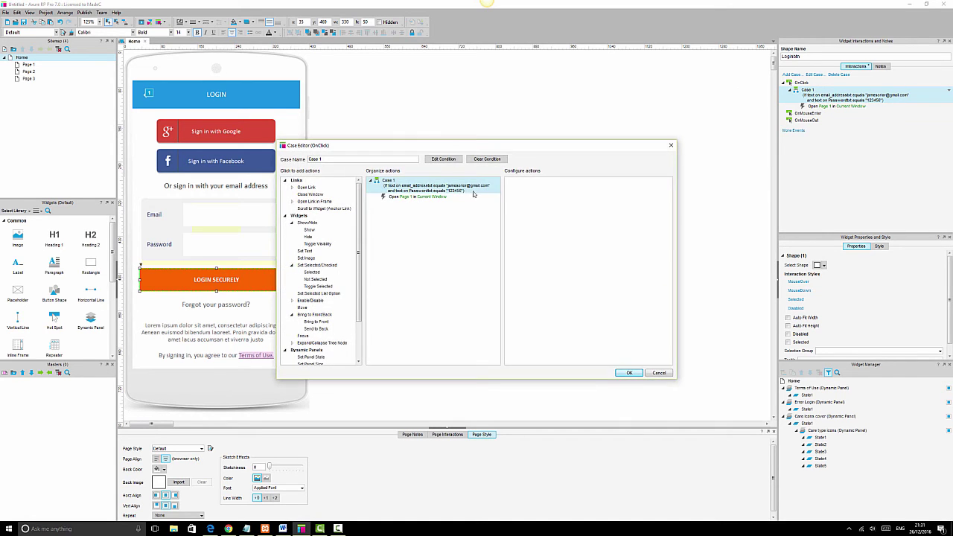
left_click(402, 198)
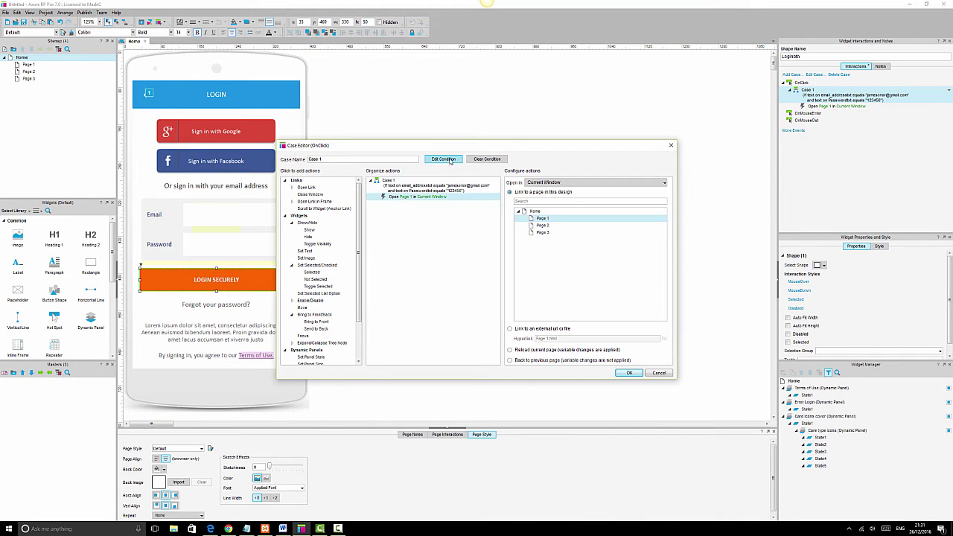
left_click(443, 160)
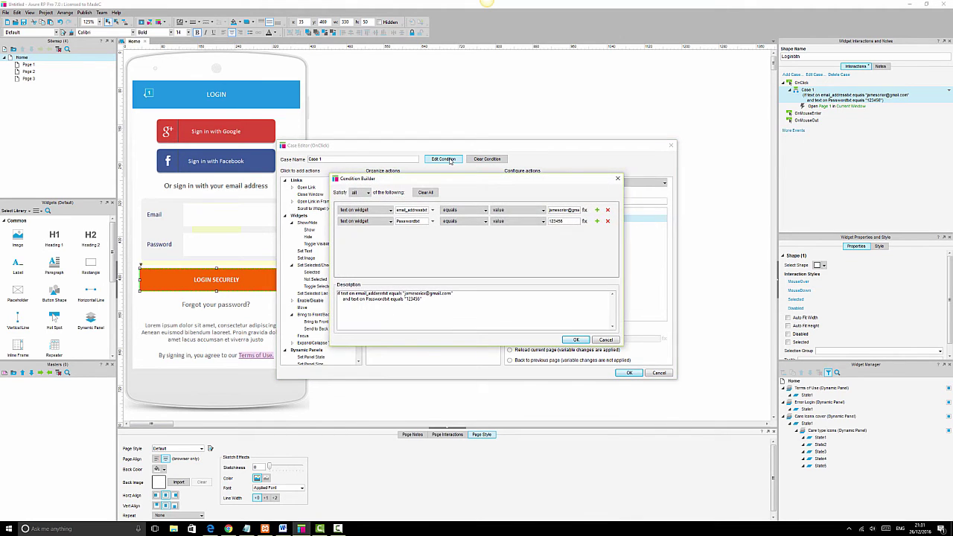
left_click(604, 341)
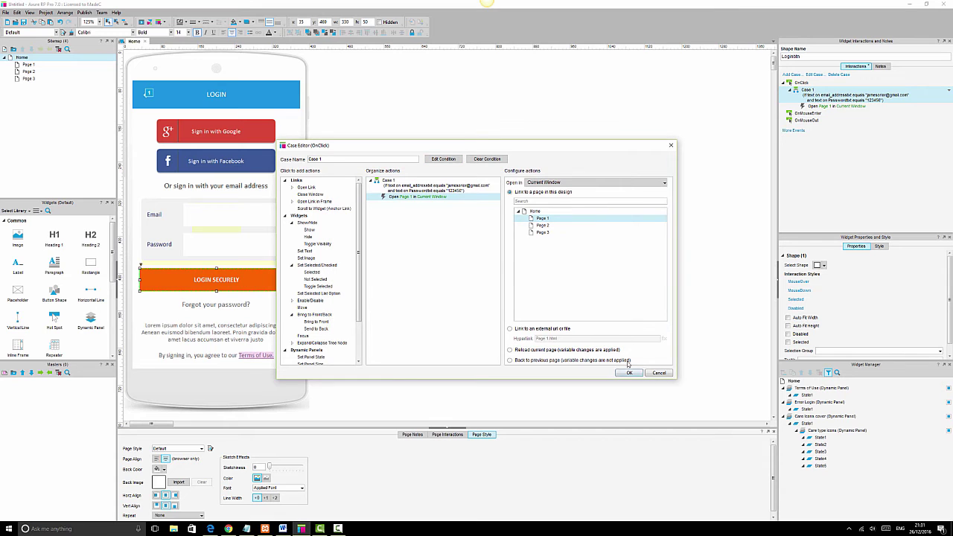
left_click(657, 374)
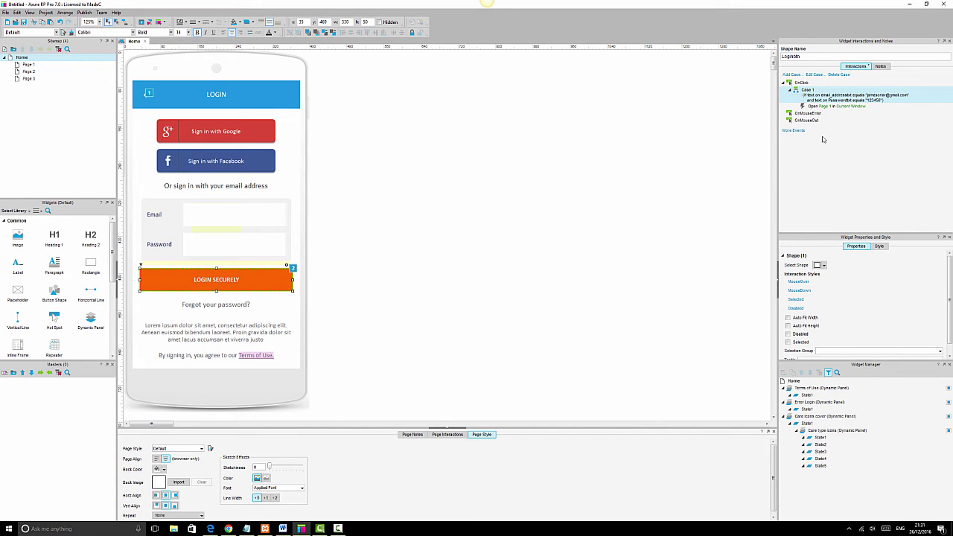
left_click(795, 84)
double_click(796, 85)
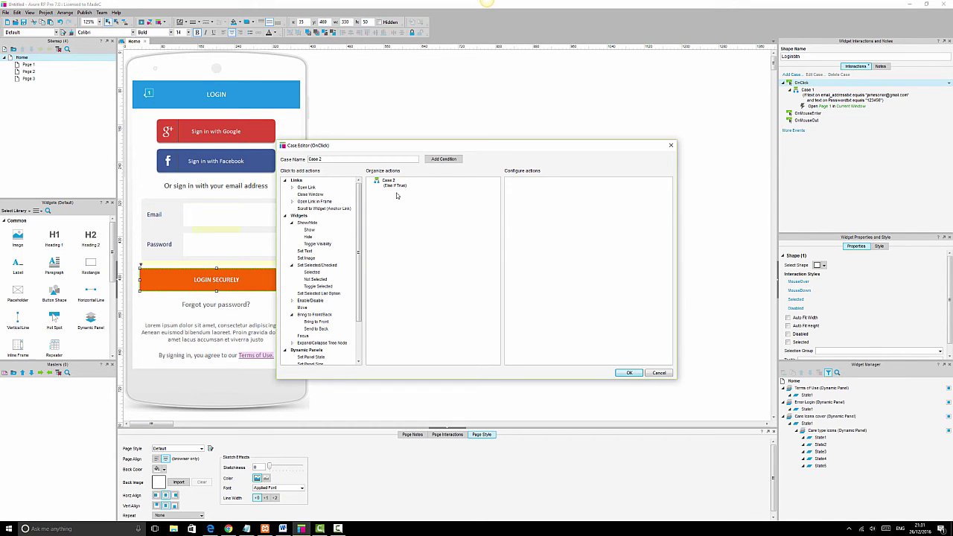
left_click(442, 159)
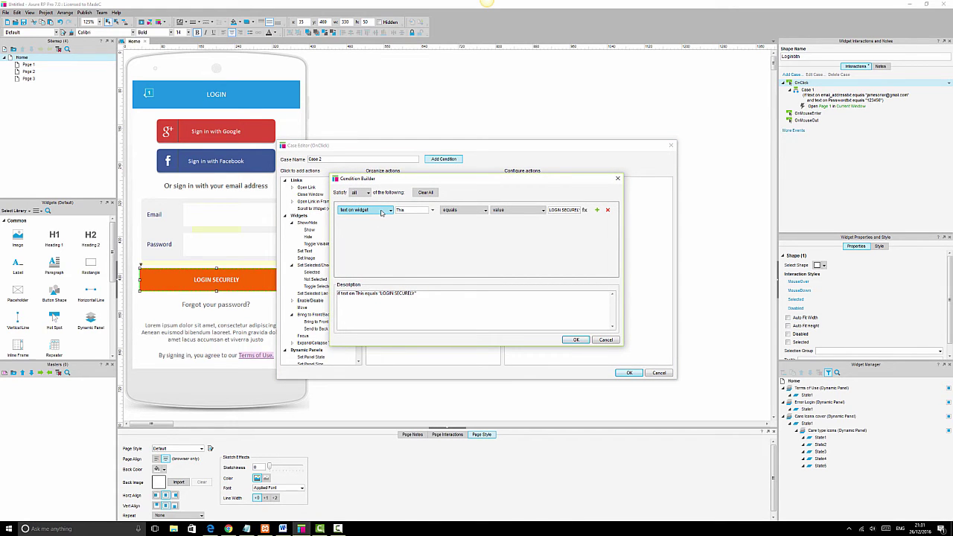
left_click(606, 340)
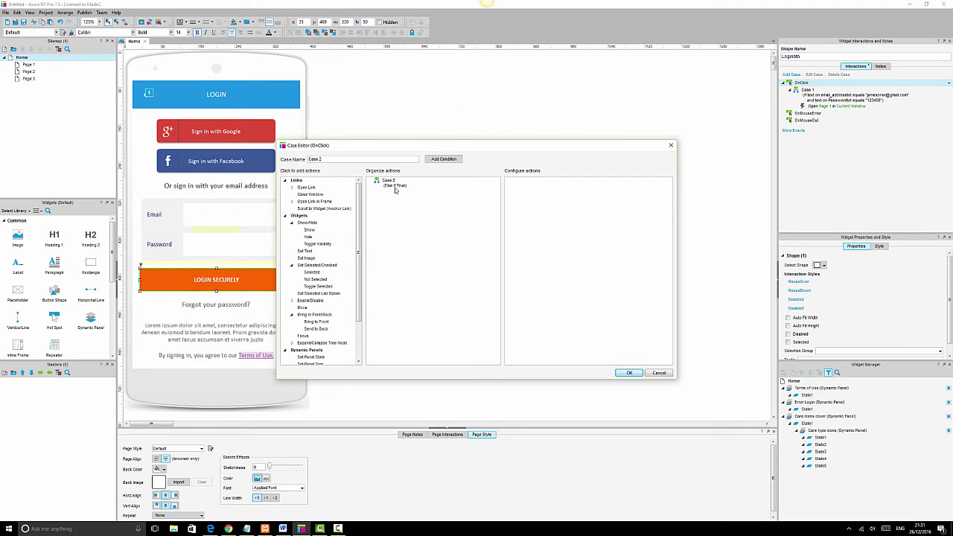
Give Case 2 a Show action for the Error Login dynamic panel, no animation, treated as lightbox.
left_click(309, 230)
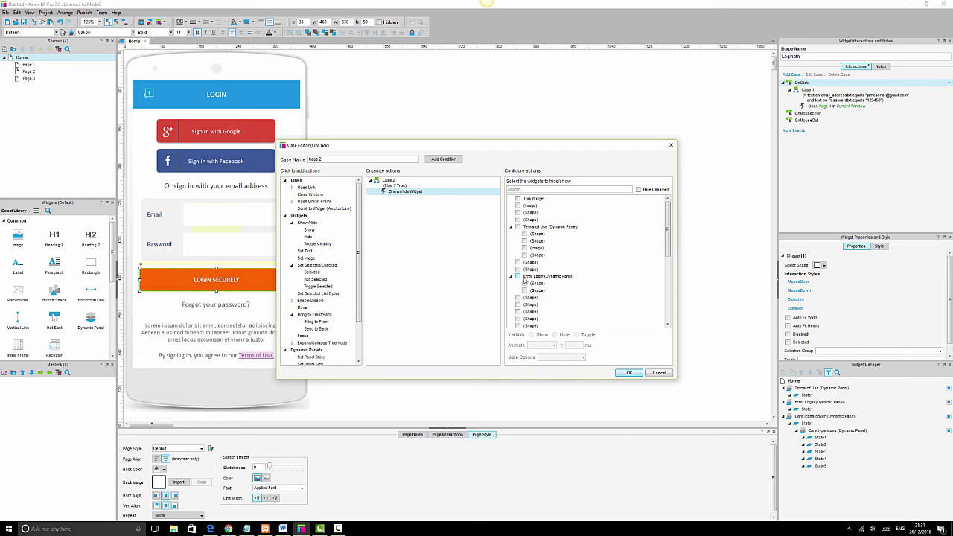
scroll(524, 280, "down", 1)
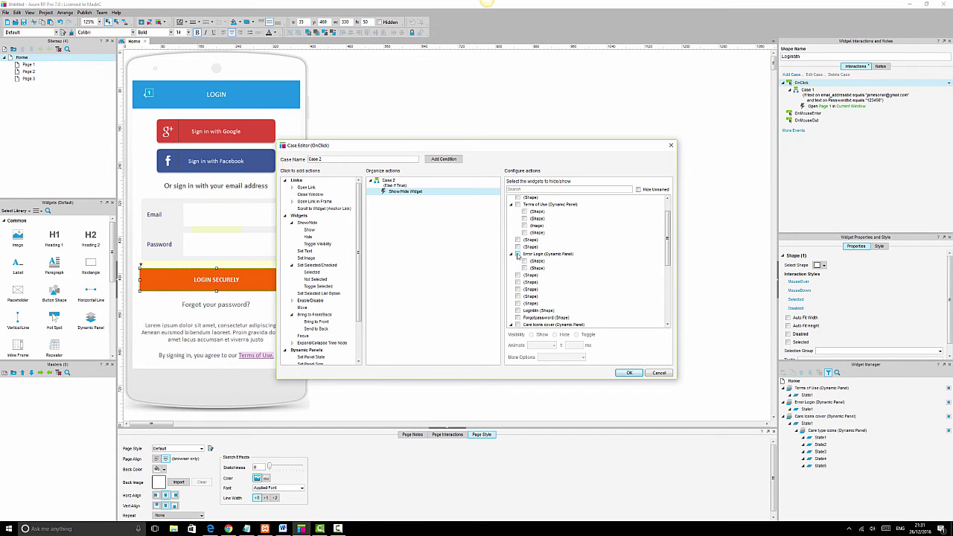
left_click(517, 253)
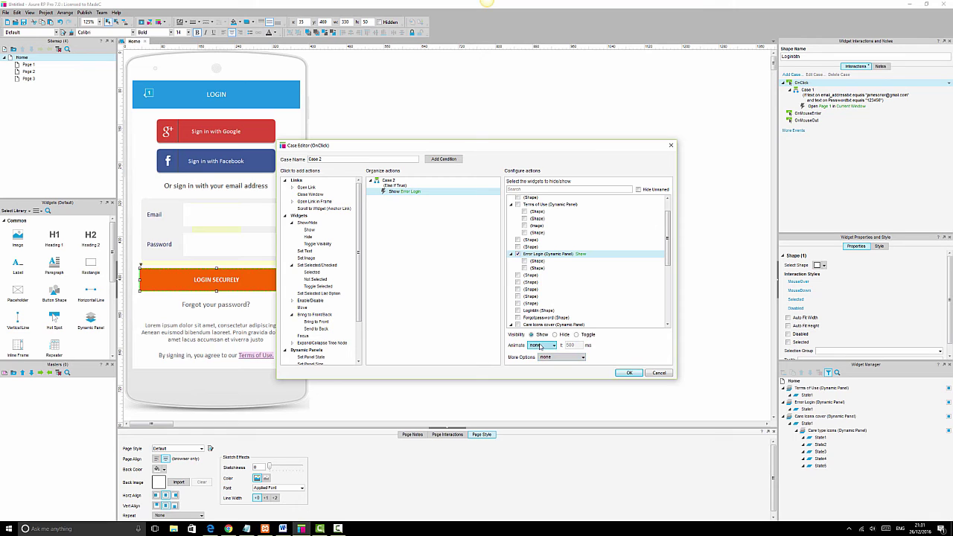
left_click(540, 346)
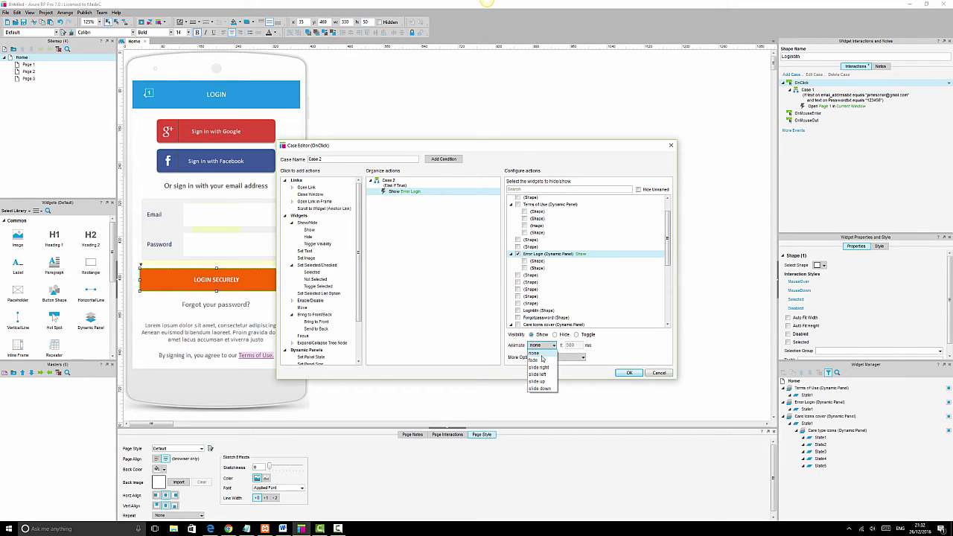
left_click(541, 355)
left_click(564, 358)
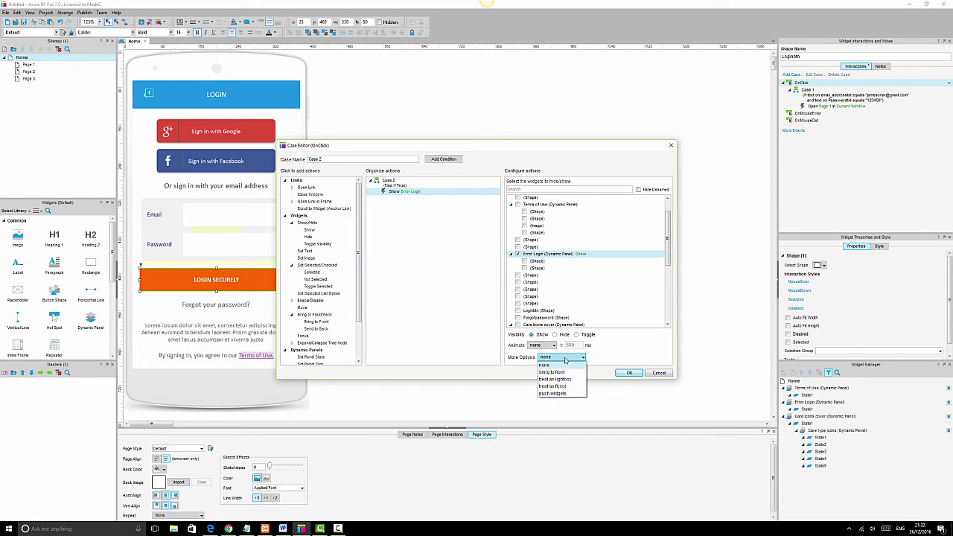
left_click(570, 380)
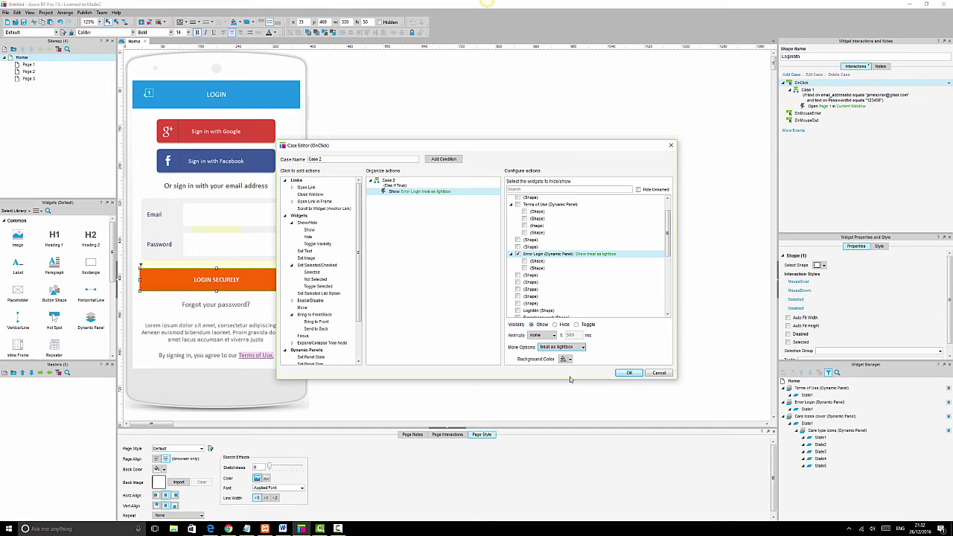
left_click(629, 372)
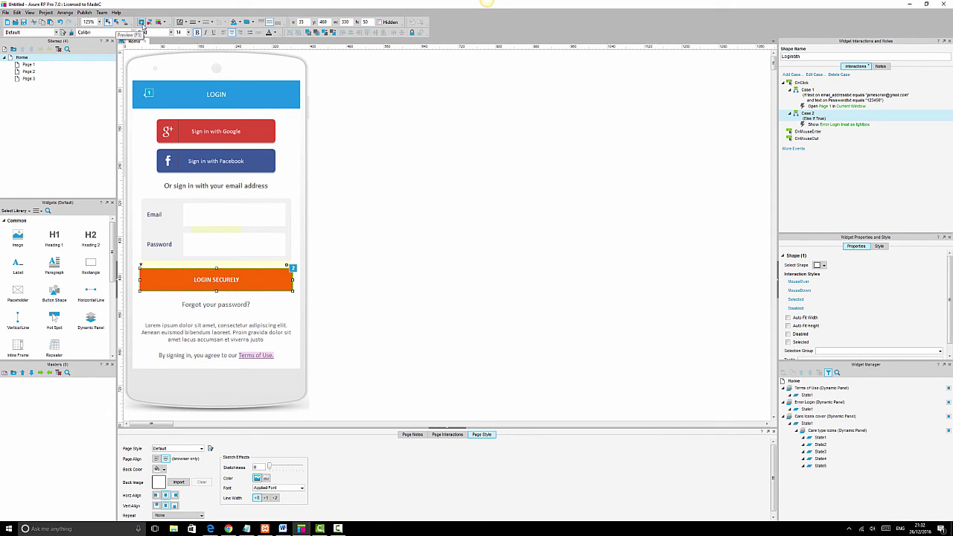
Preview the prototype in Edge and zoom the browser view to 150%.
left_click(142, 23)
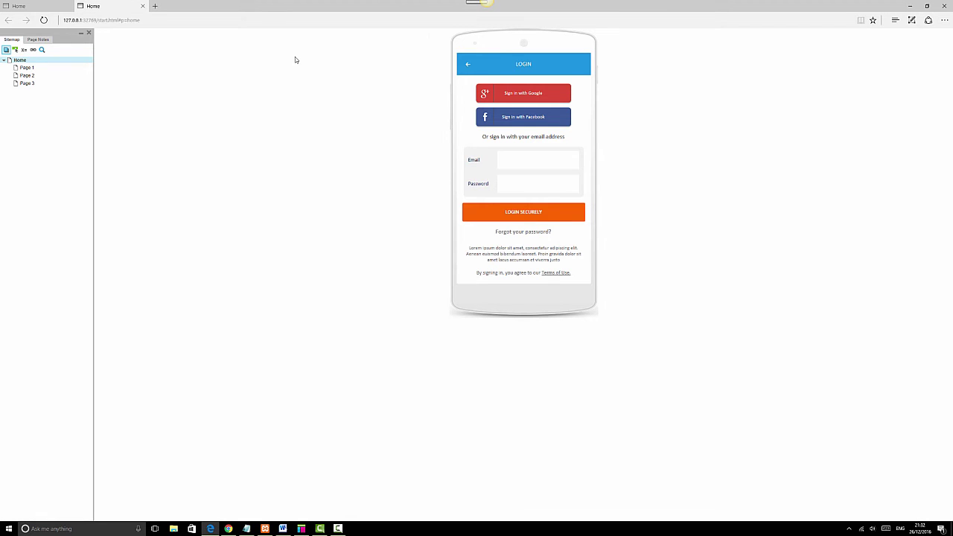
left_click(944, 20)
left_click(939, 77)
left_click(939, 77)
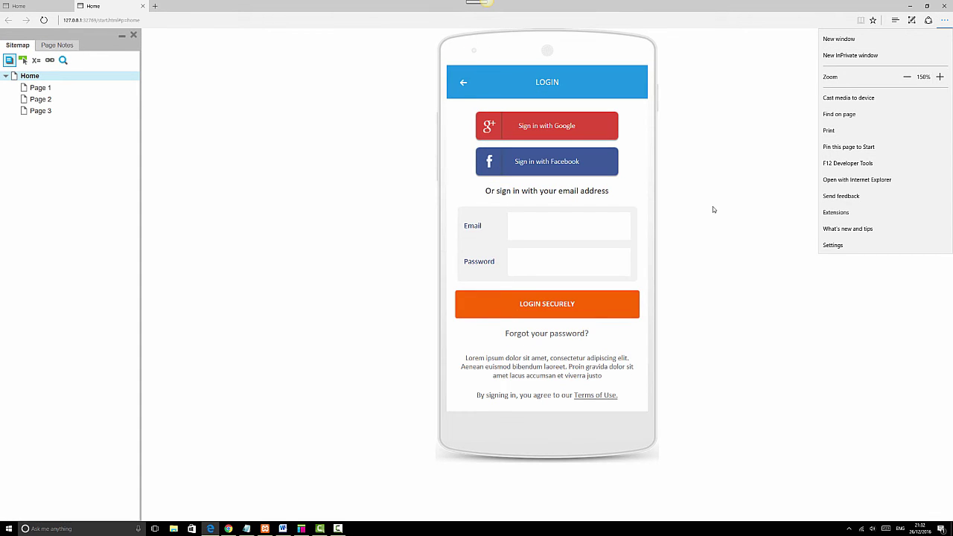
left_click(730, 192)
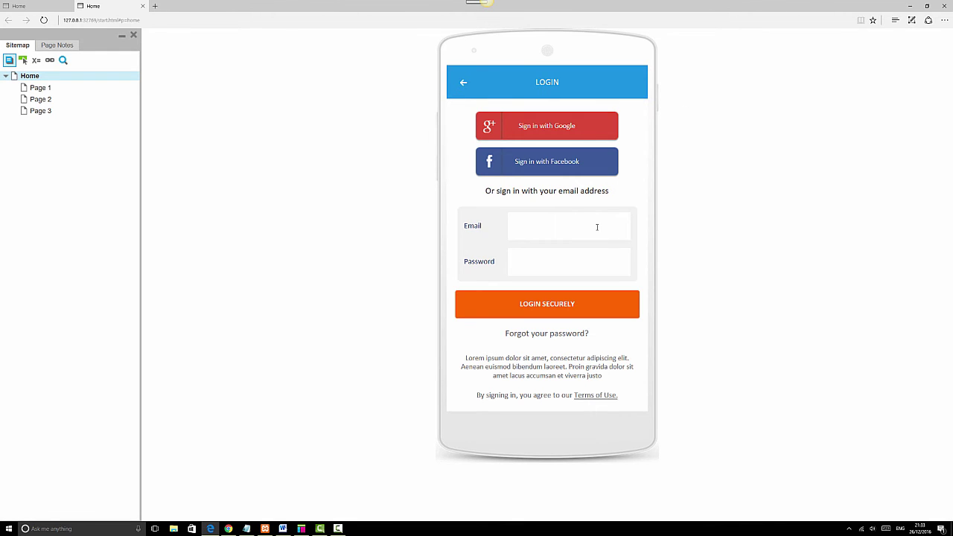
Log in with the account email and password, reaching the blank Page 1, then return to Axure.
left_click(586, 271)
left_click(587, 218)
left_click(606, 257)
type("123456")
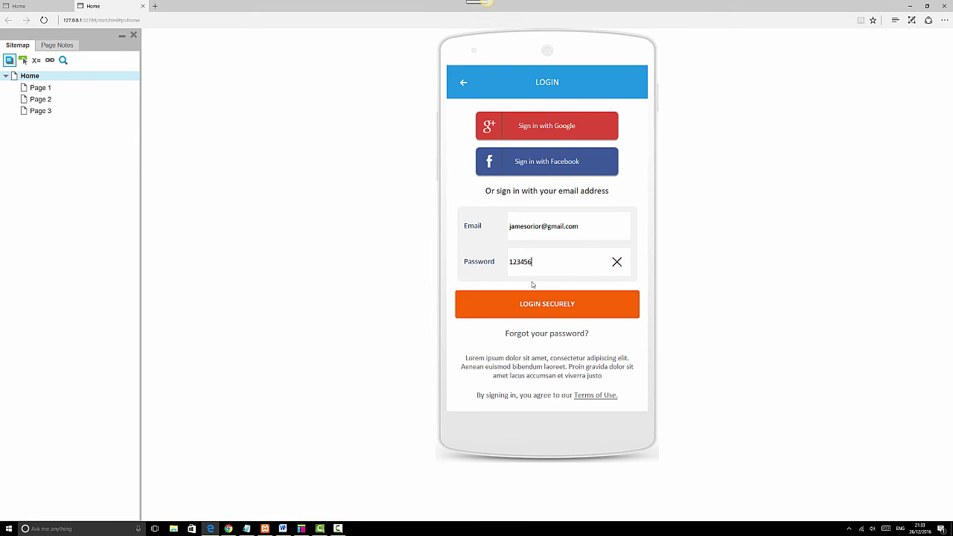
left_click(552, 304)
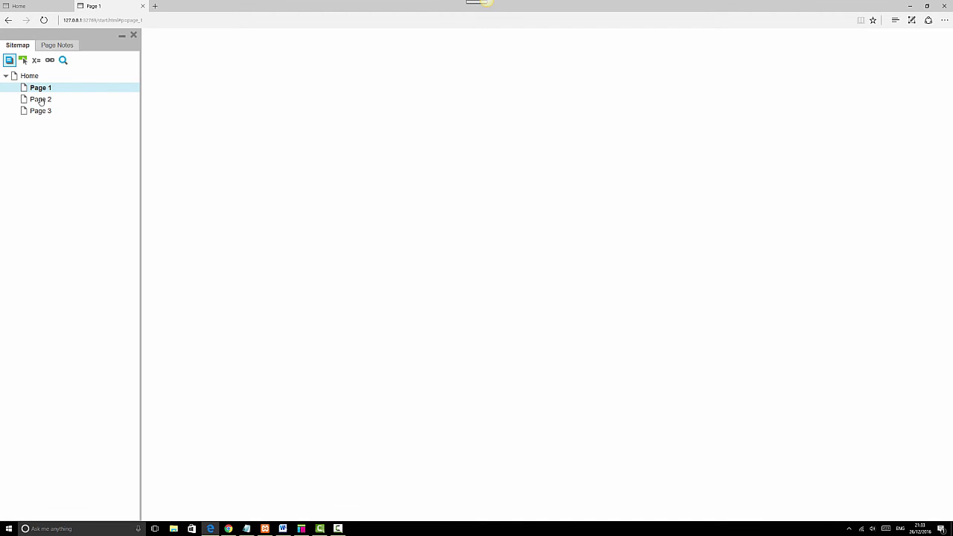
left_click(301, 529)
Copy the phone frame onto Page 1 and set the canvas zoom to 125%.
left_click(467, 263)
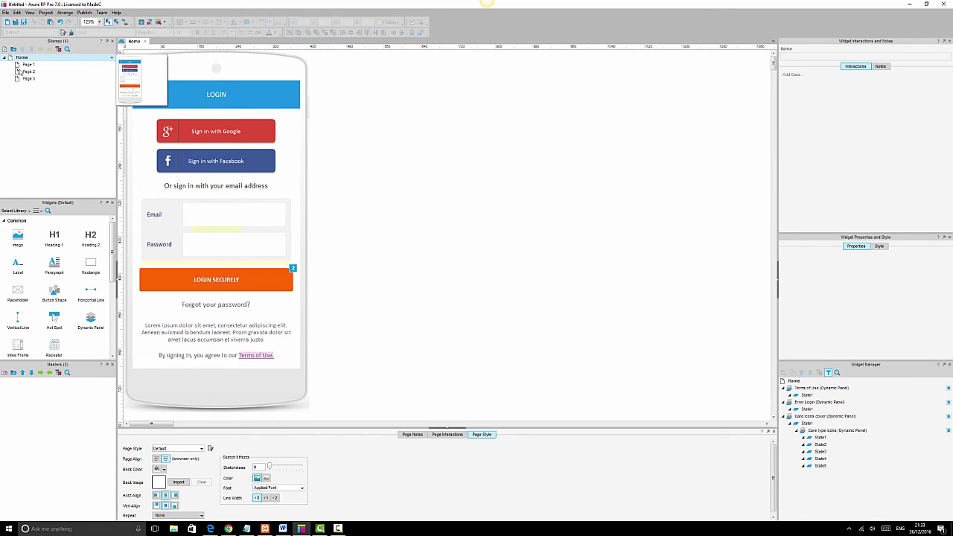
left_click(260, 65)
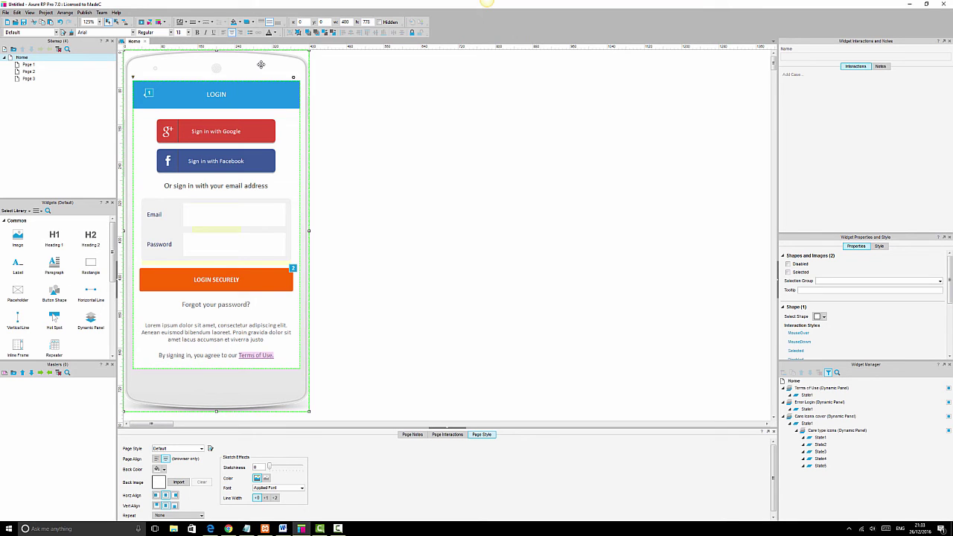
double_click(28, 65)
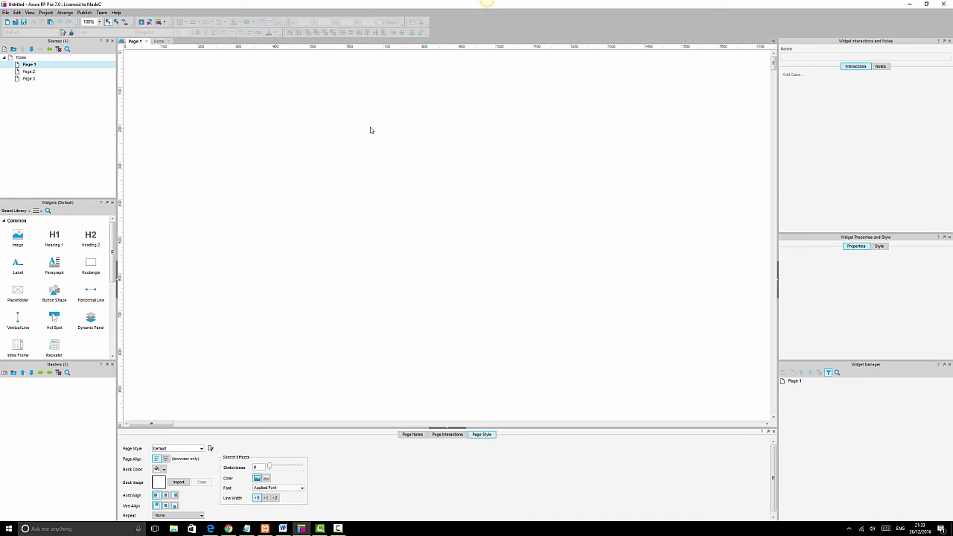
key("ctrl+v")
left_click(99, 23)
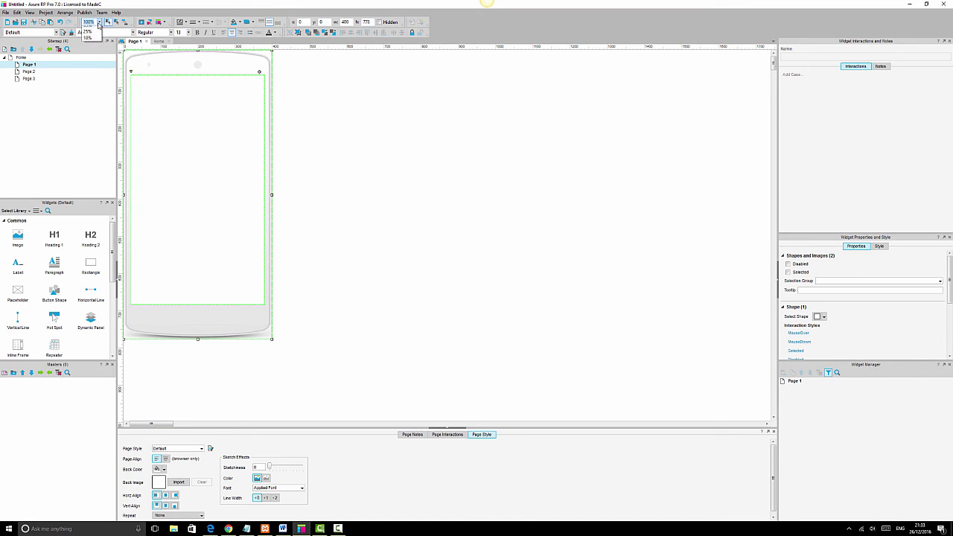
left_click(90, 55)
left_click(401, 170)
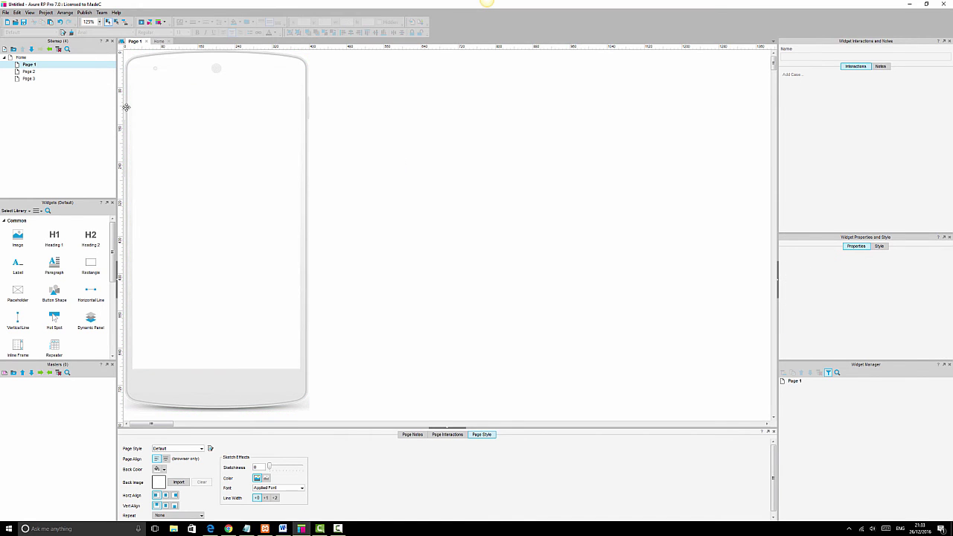
Add a Welcome heading with the user's first name, centred horizontally and vertically on the screen, then save.
left_click_drag(90, 236, 187, 196)
double_click(198, 198)
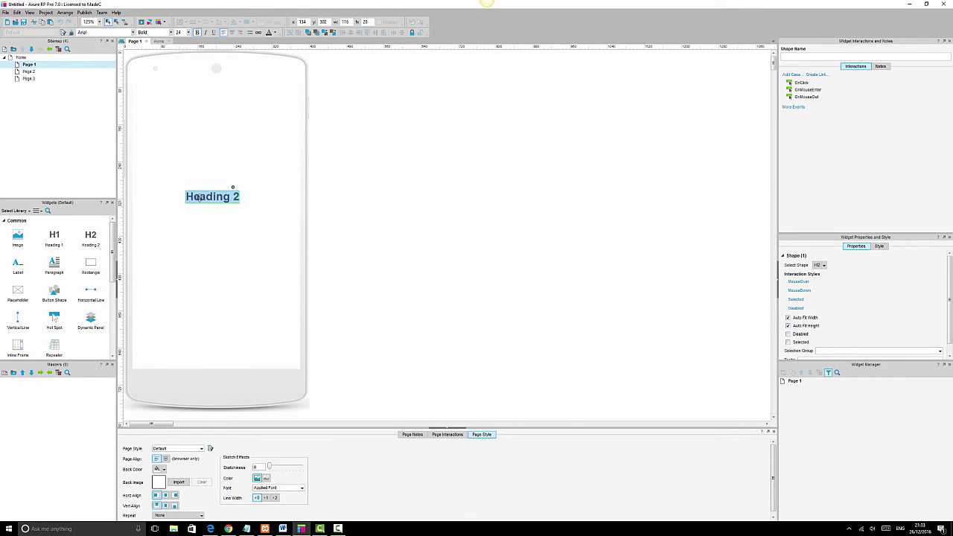
type("Welcome")
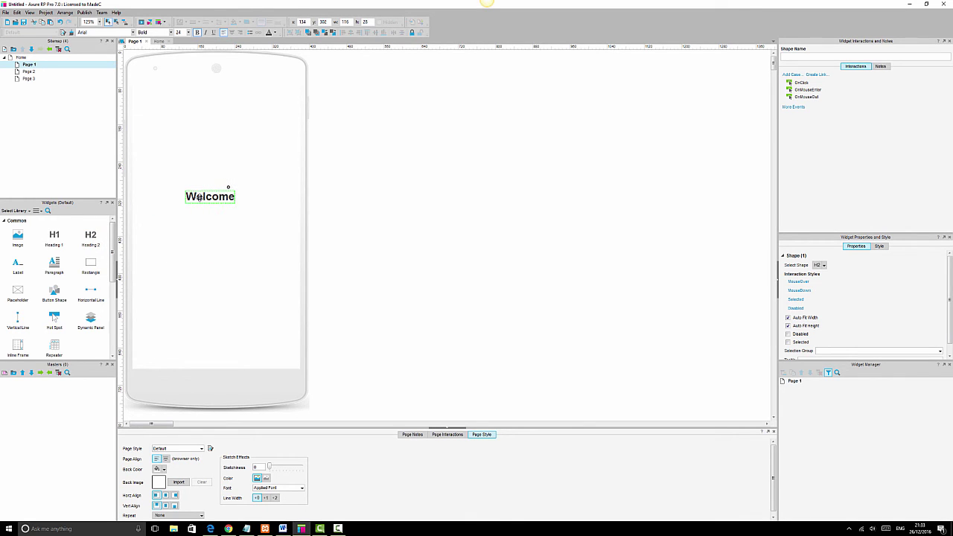
type(" James")
left_click(168, 275)
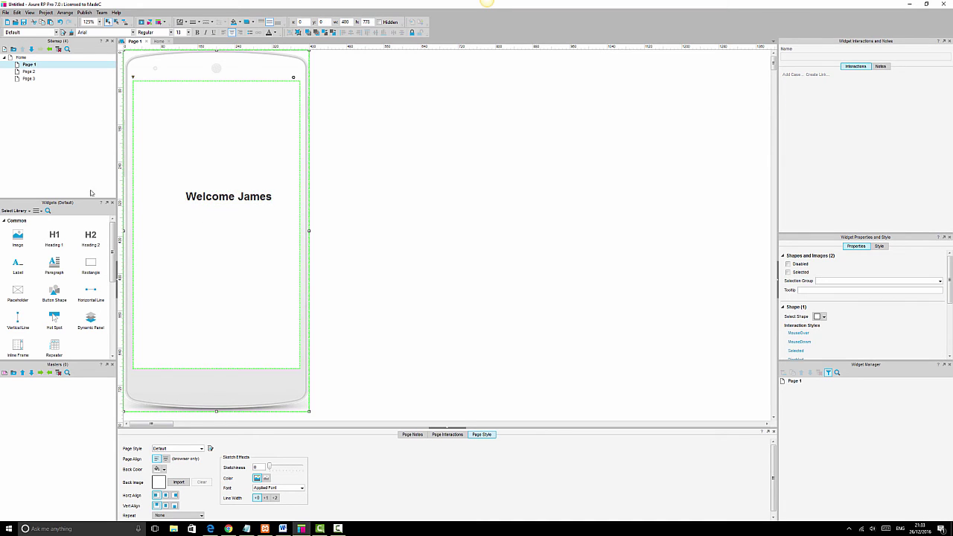
left_click(217, 226)
left_click(228, 196, "ctrl")
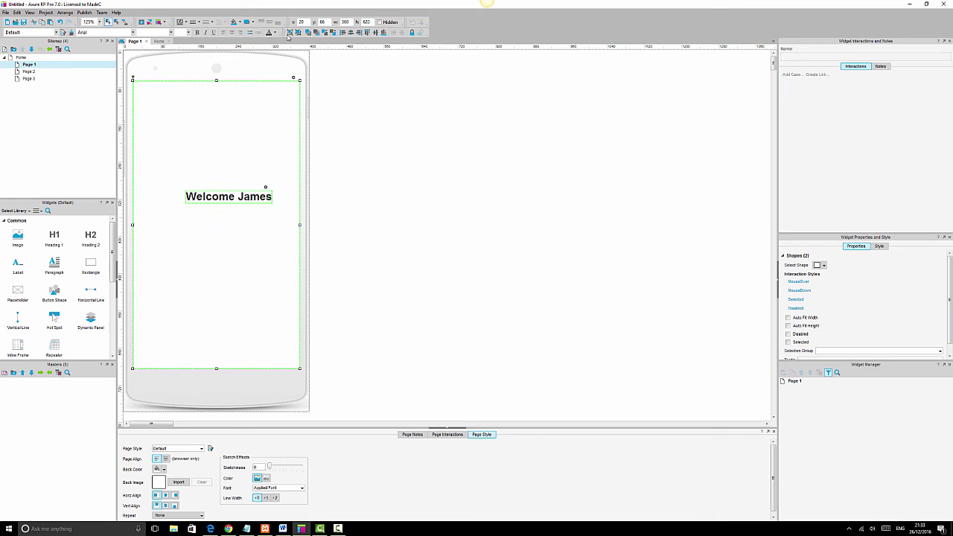
key("ctrl+a")
left_click(350, 33)
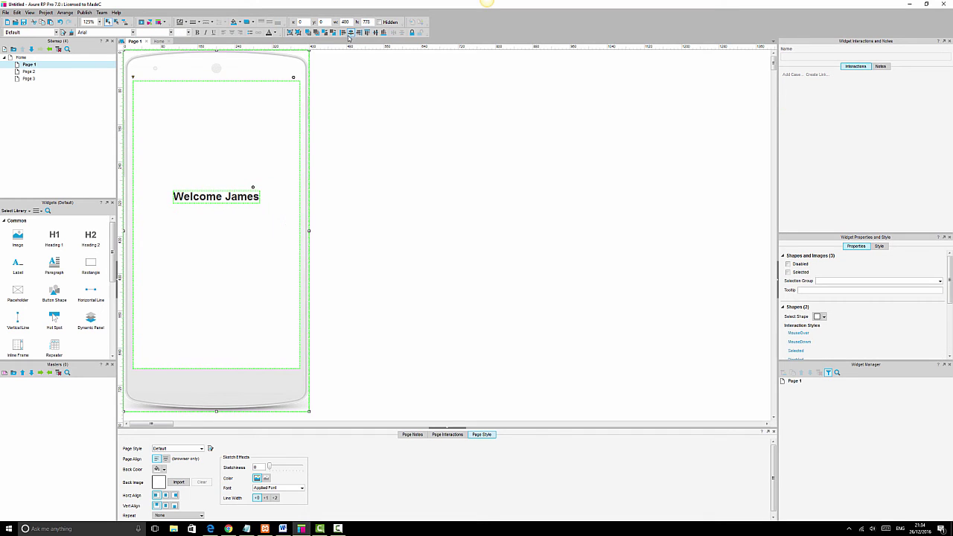
left_click(375, 32)
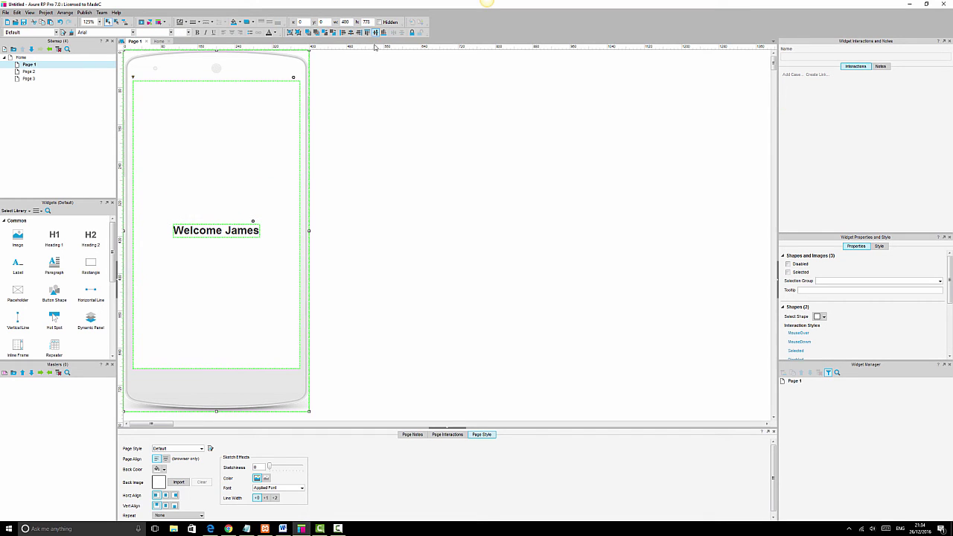
left_click(418, 235)
key("ctrl+s")
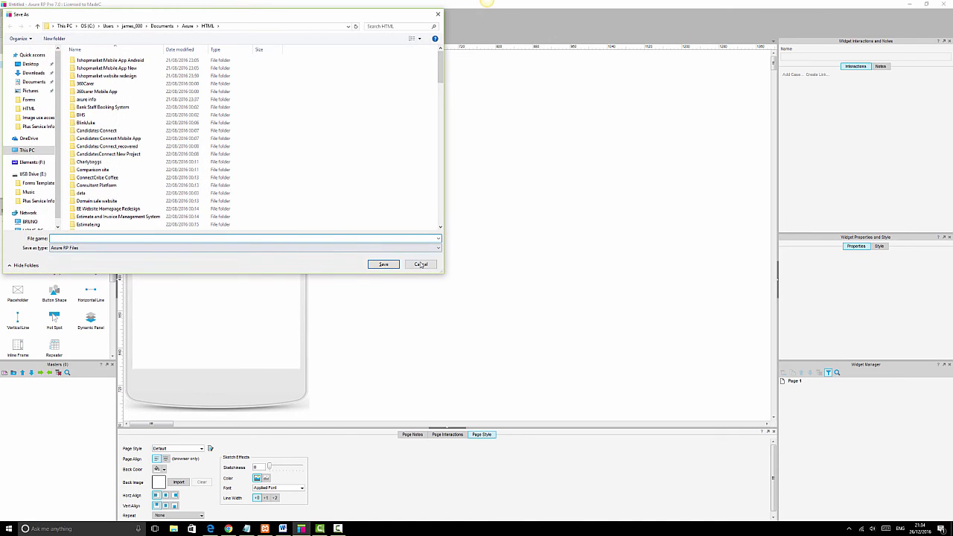
Cancel Save As, reload Home in Edge, log in with the account email and password, and return to Axure.
left_click(421, 265)
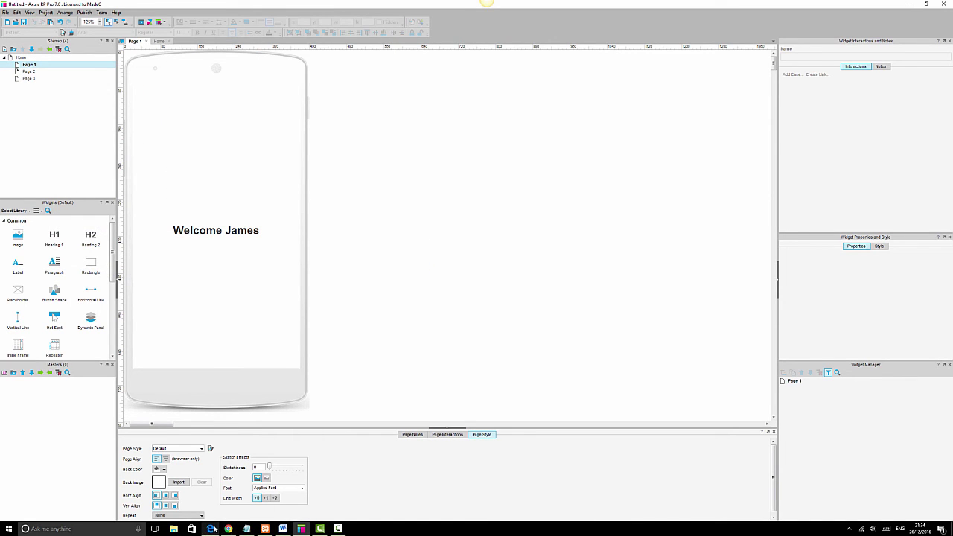
left_click(211, 529)
left_click(27, 76)
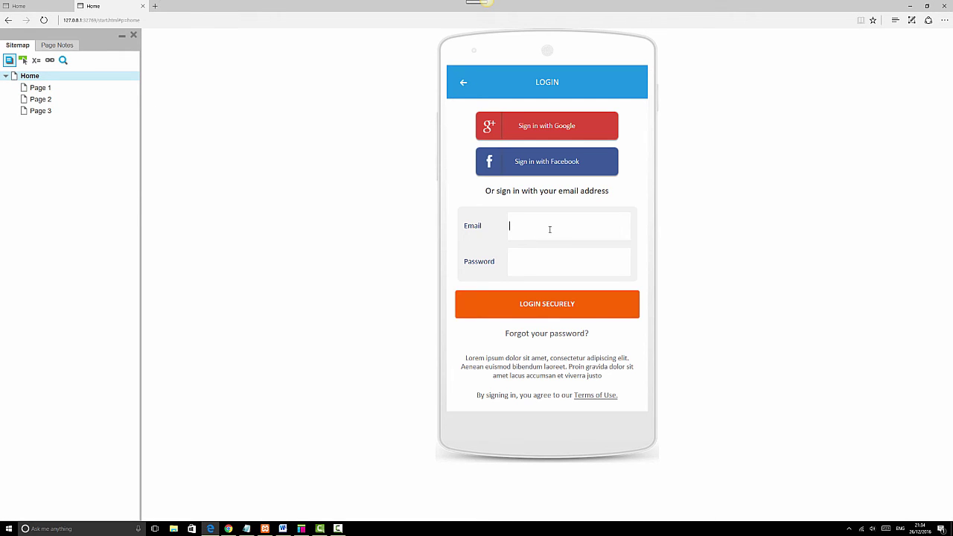
left_click(559, 260)
type("123456")
left_click(540, 305)
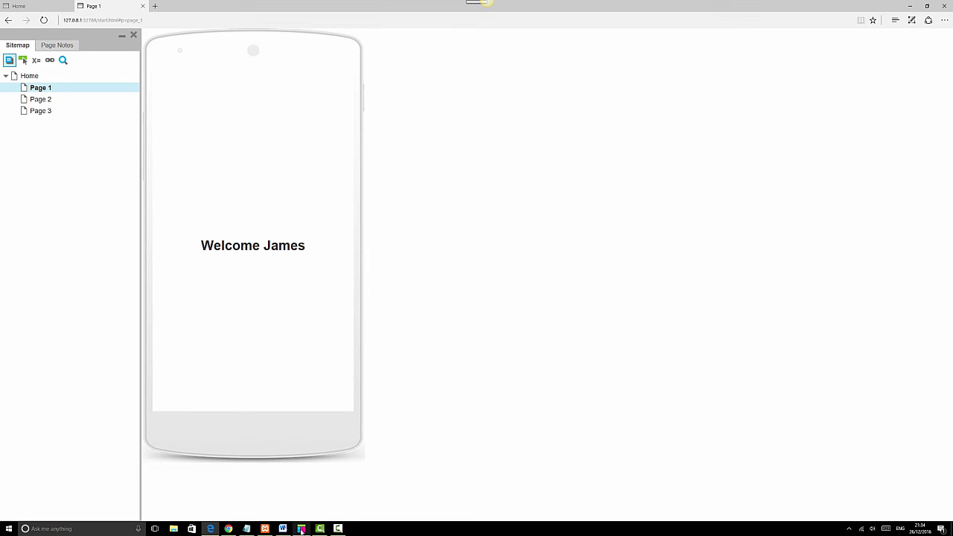
mouse_move(301, 531)
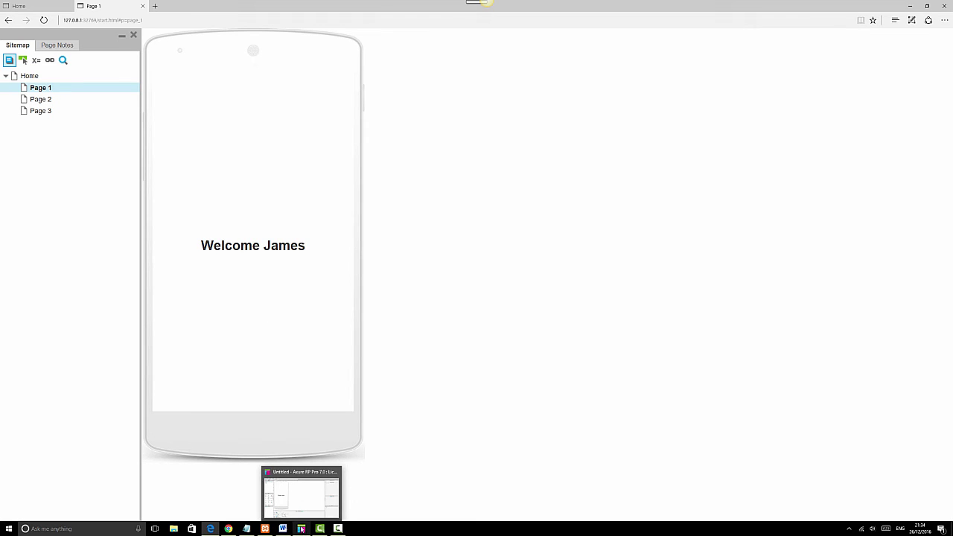
left_click(304, 500)
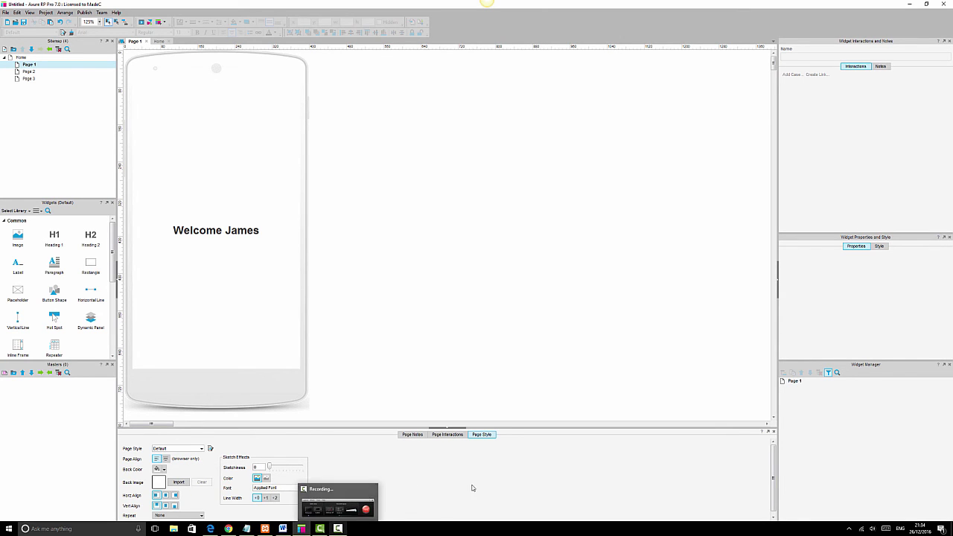
Set the Axure page alignment to center and reload the Edge preview.
left_click(301, 528)
left_click(300, 528)
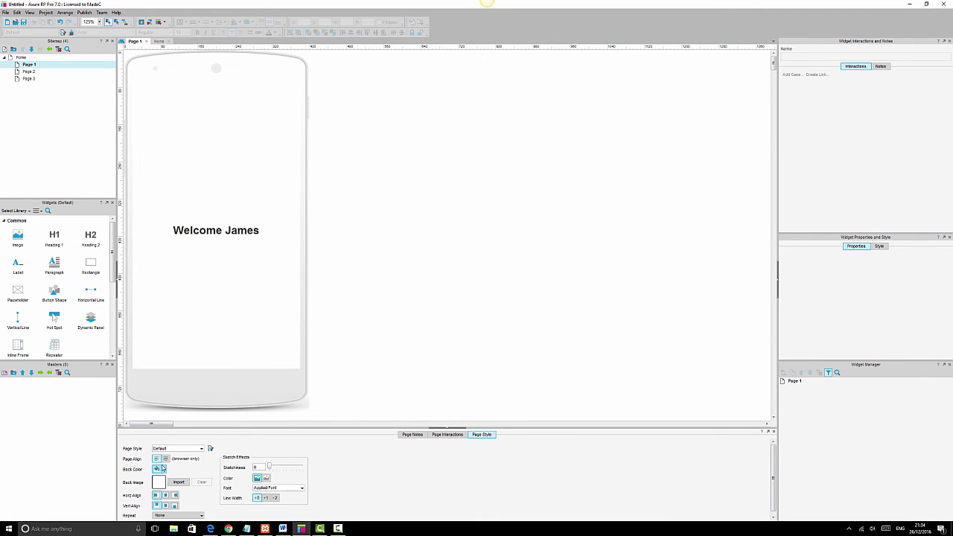
left_click(165, 459)
key("ctrl+o")
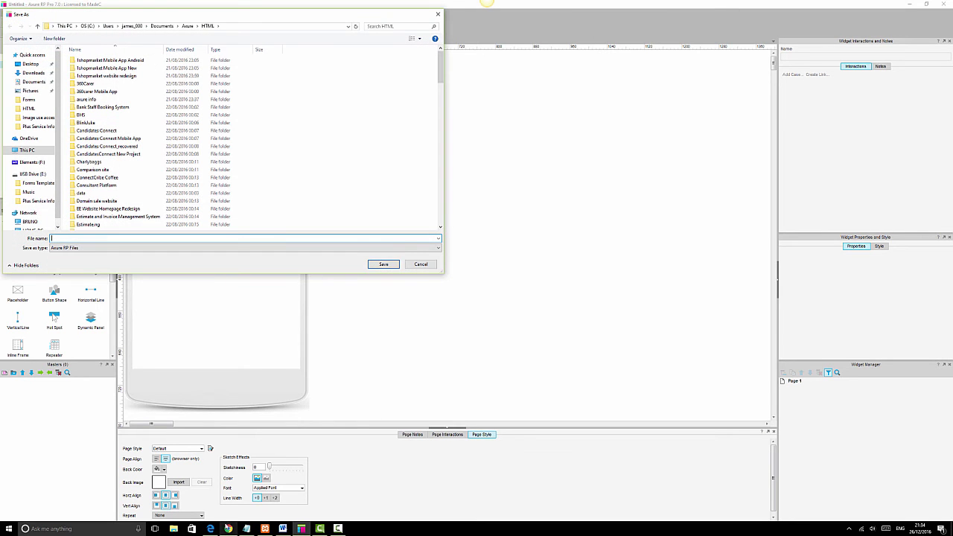
left_click(421, 266)
left_click(211, 528)
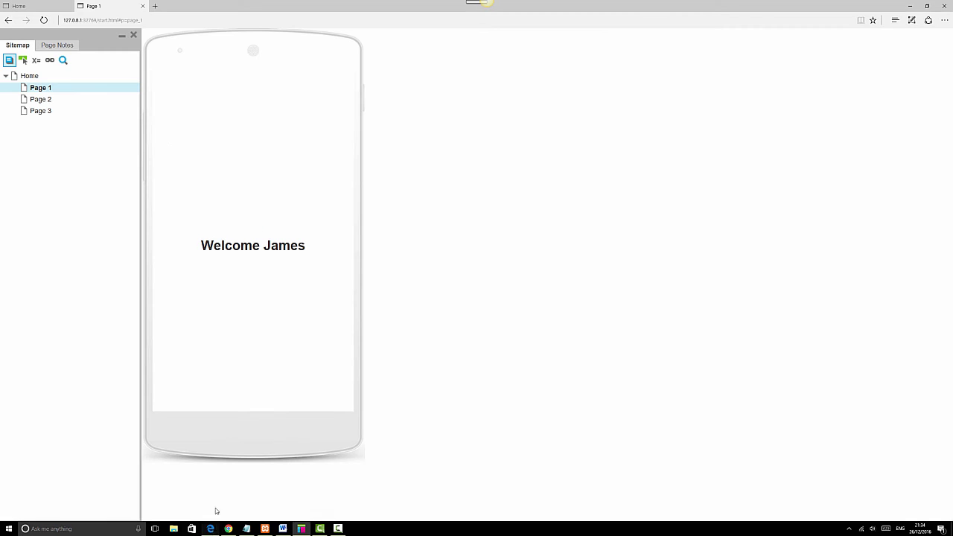
left_click(46, 20)
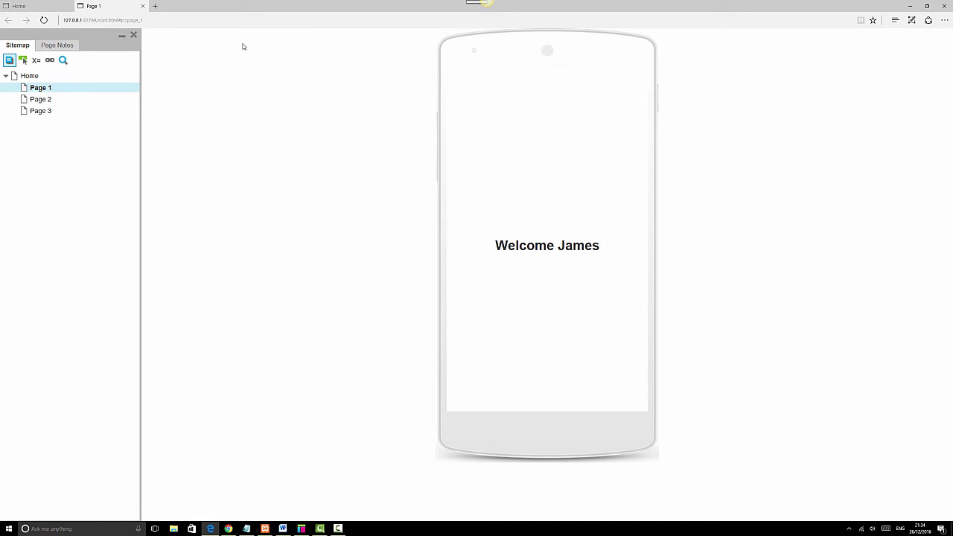
Sign in from Home with the valid email and password, reaching Page 1, then return Home.
left_click(31, 78)
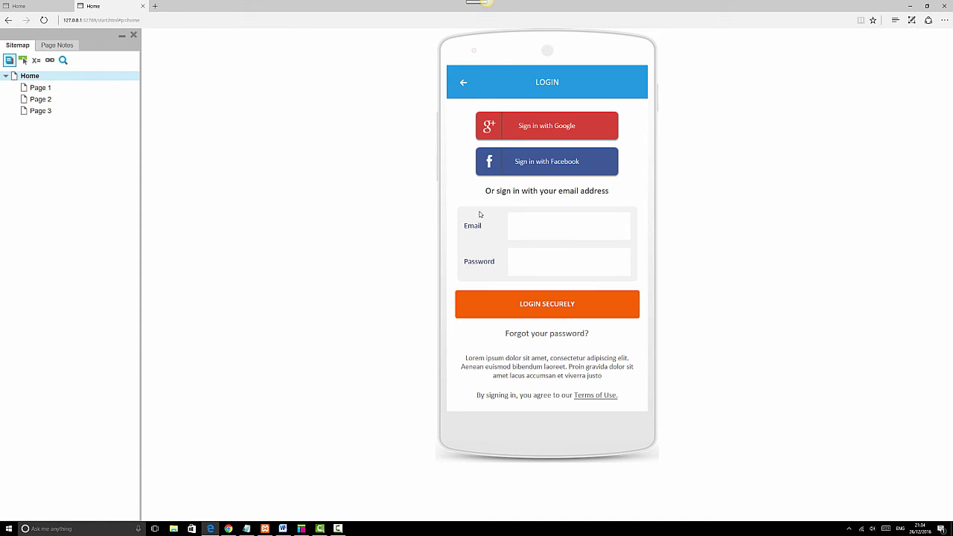
left_click(548, 263)
type("123456")
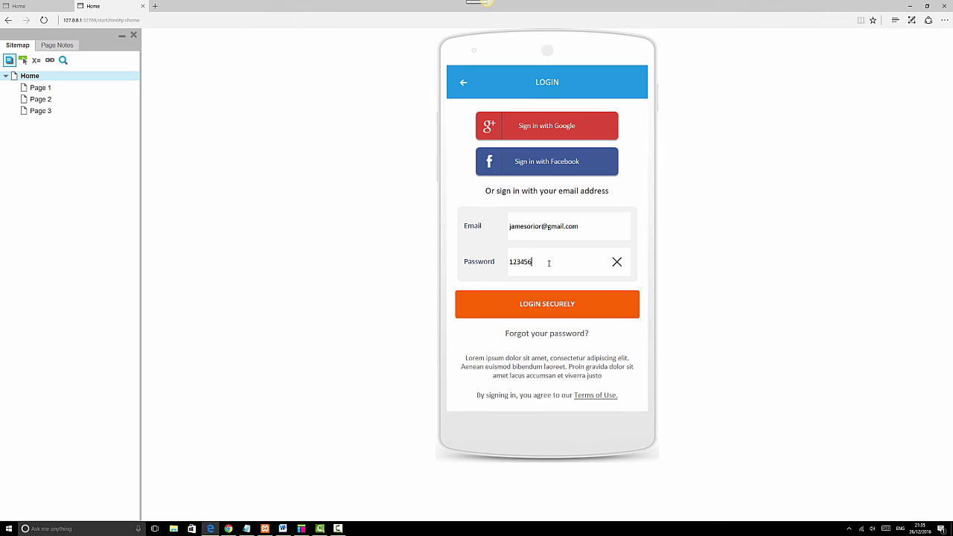
left_click(567, 306)
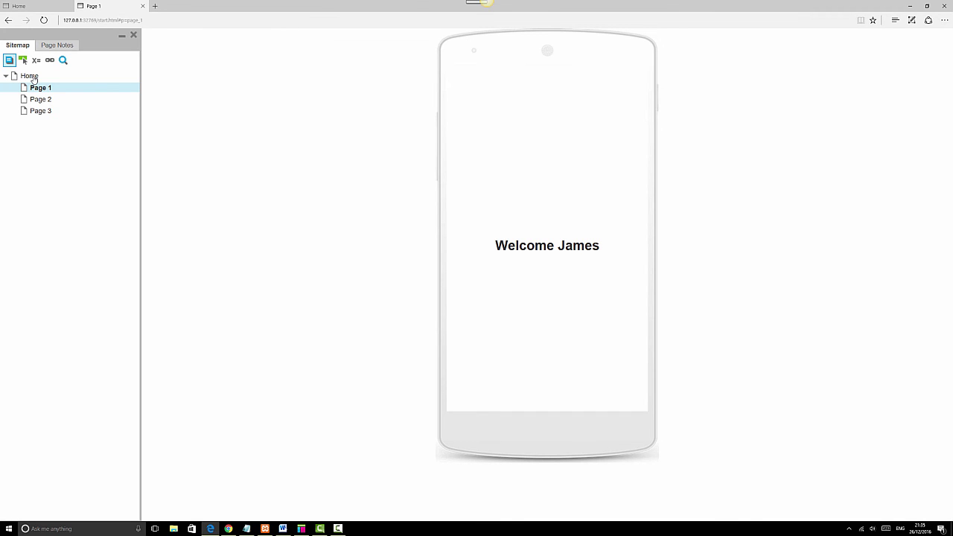
left_click(32, 77)
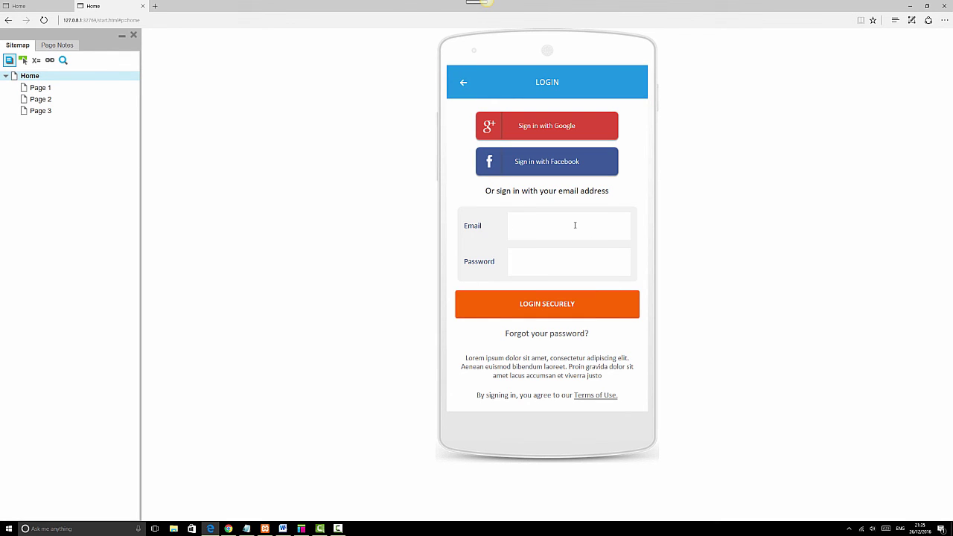
Submit an invalid email 'djdgfjfj' with the test password to trigger the error.
type("djdgfjfj")
left_click(565, 268)
type("123456")
left_click(567, 312)
Retry with an incomplete email, dismiss the incorrect-login lightbox, and return to Axure.
type("jameosior@")
left_click(546, 303)
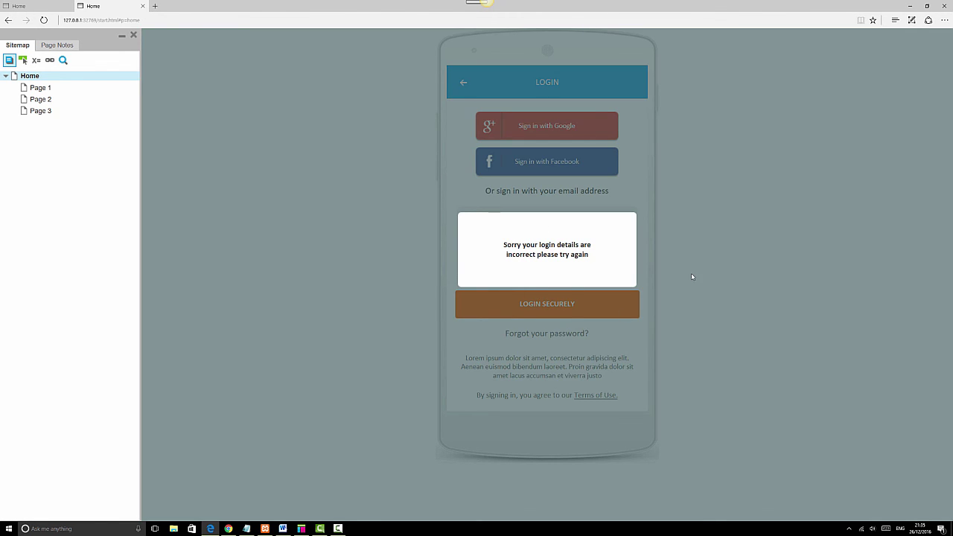
left_click(691, 276)
left_click(564, 267)
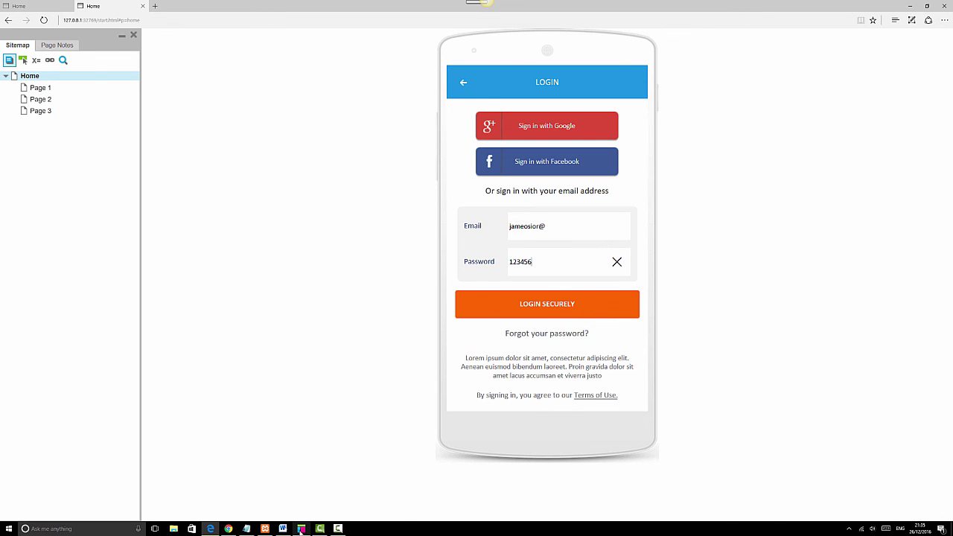
left_click(301, 528)
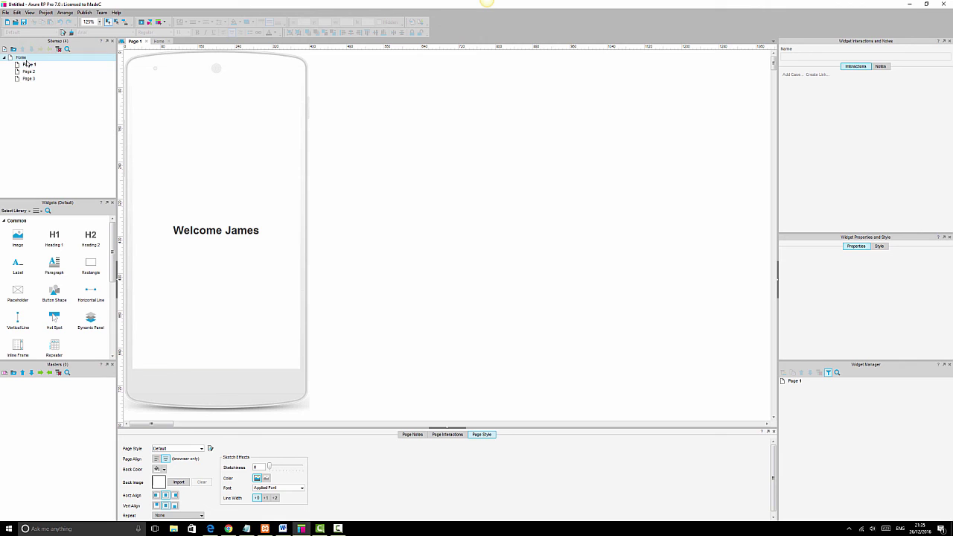
On the Home page, change the Password text field's type to Password so input is masked.
double_click(22, 58)
left_click(238, 246)
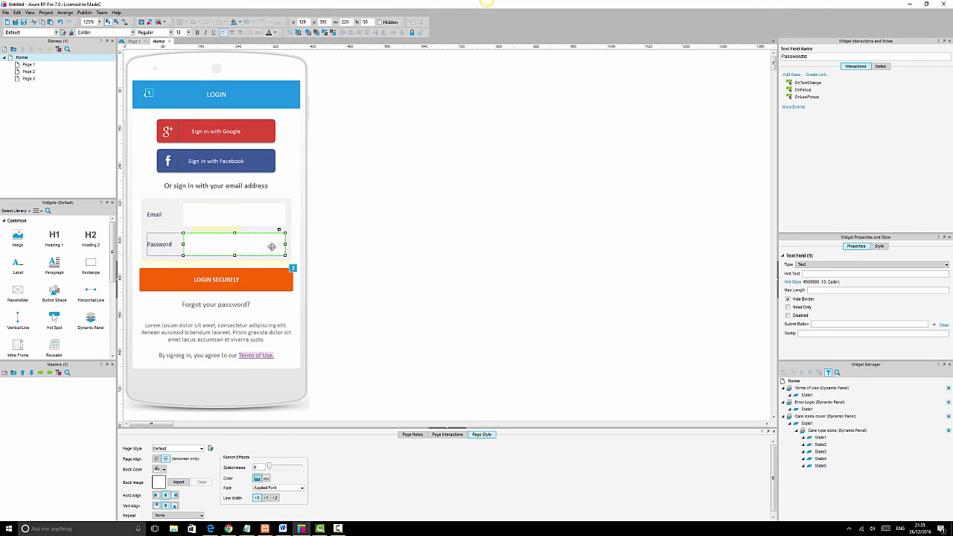
left_click(832, 265)
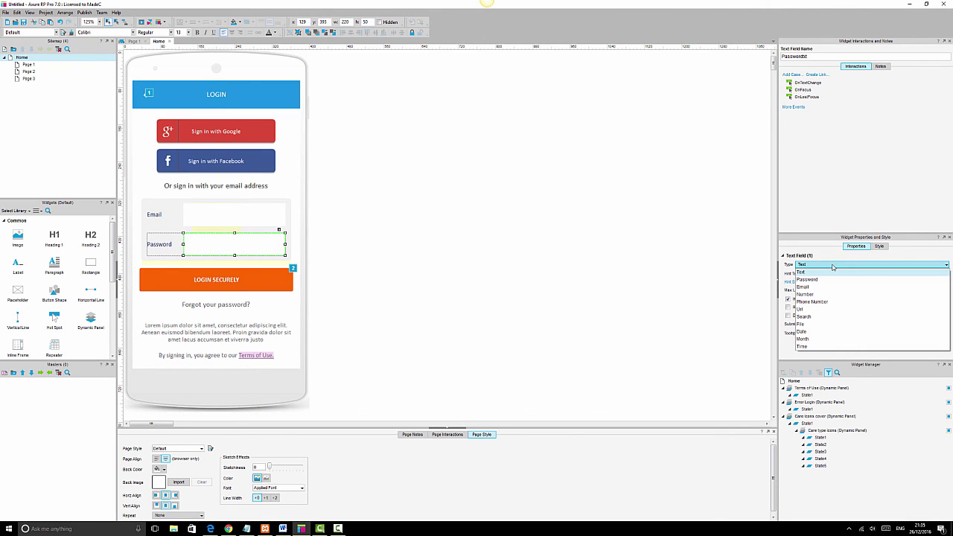
left_click(830, 280)
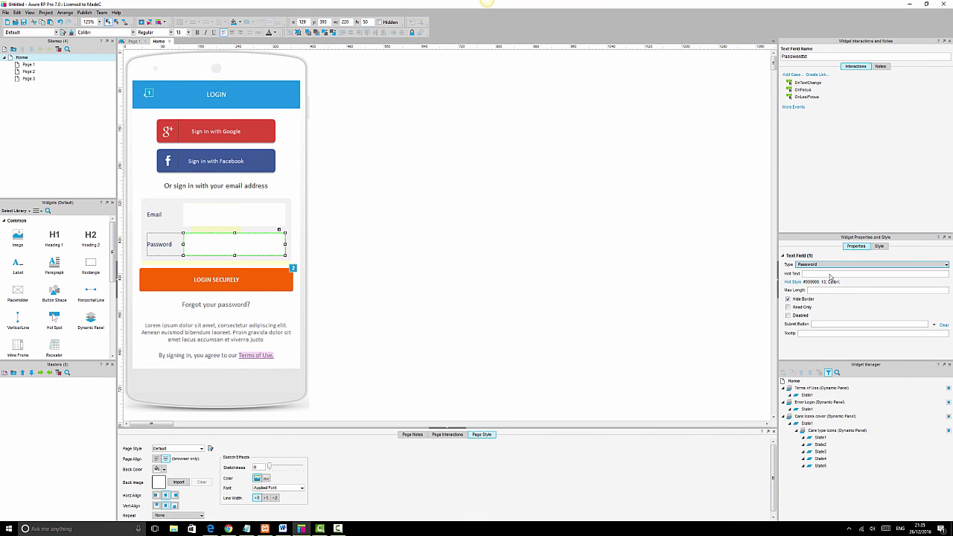
left_click(459, 267)
key("ctrl+s")
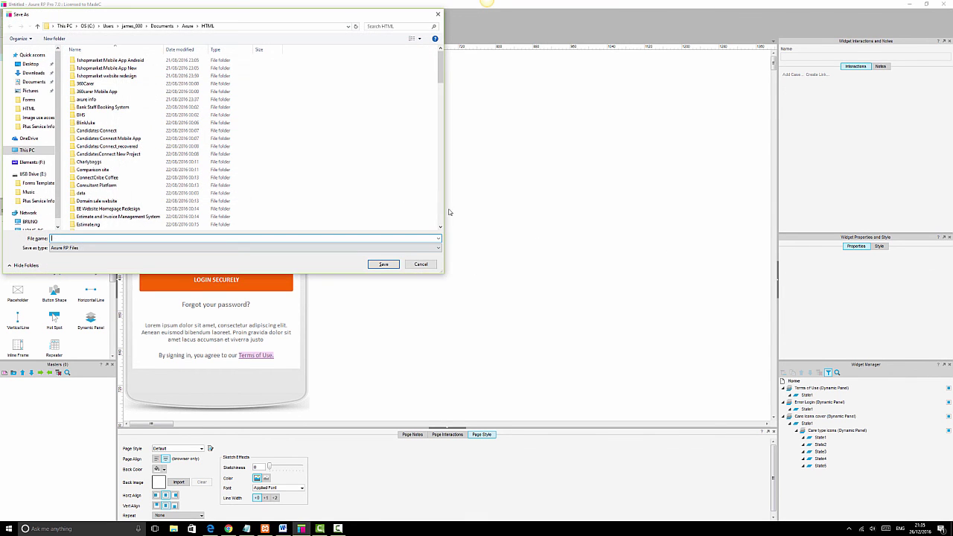
left_click(421, 265)
left_click(211, 528)
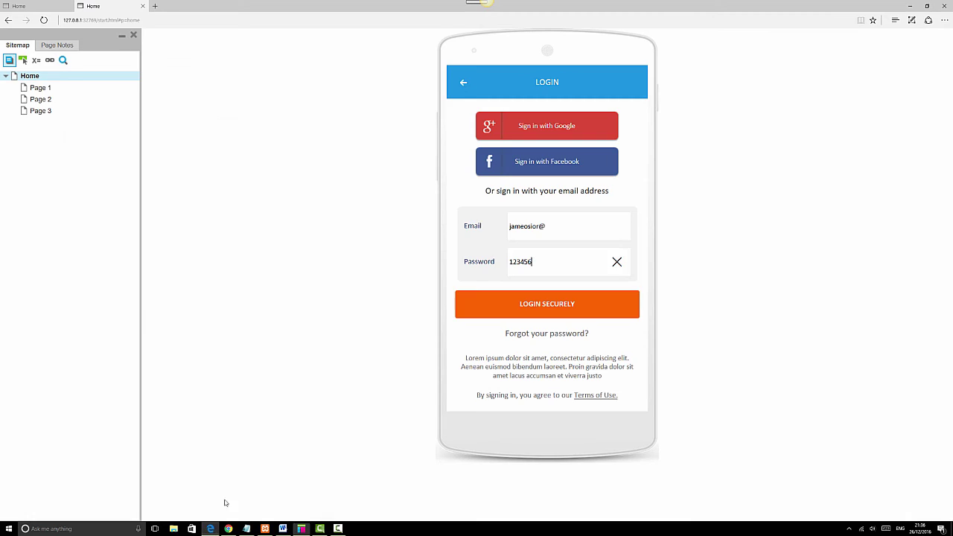
Sign in with valid credentials, the password now shown as dots, reaching Page 1, then return Home.
left_click(25, 79)
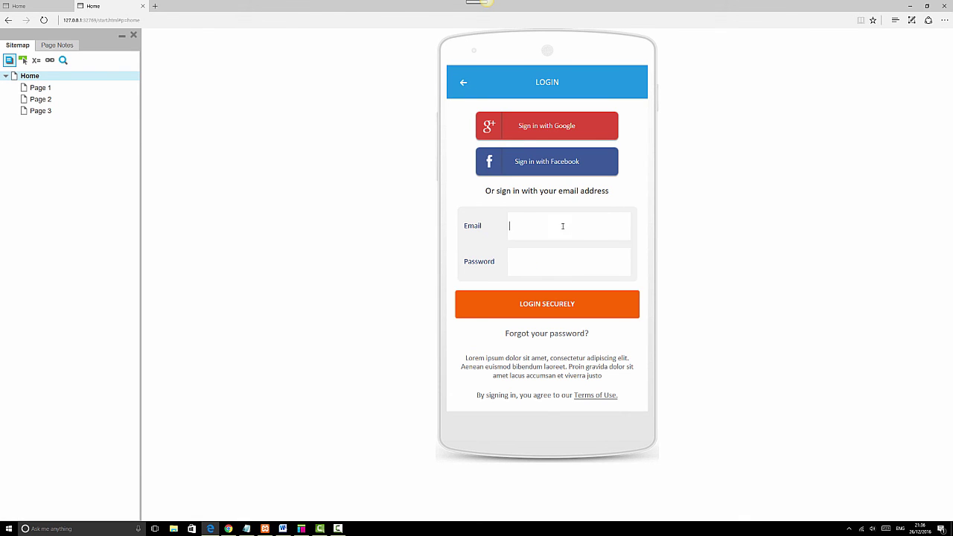
left_click(570, 266)
type("••••••")
left_click(567, 306)
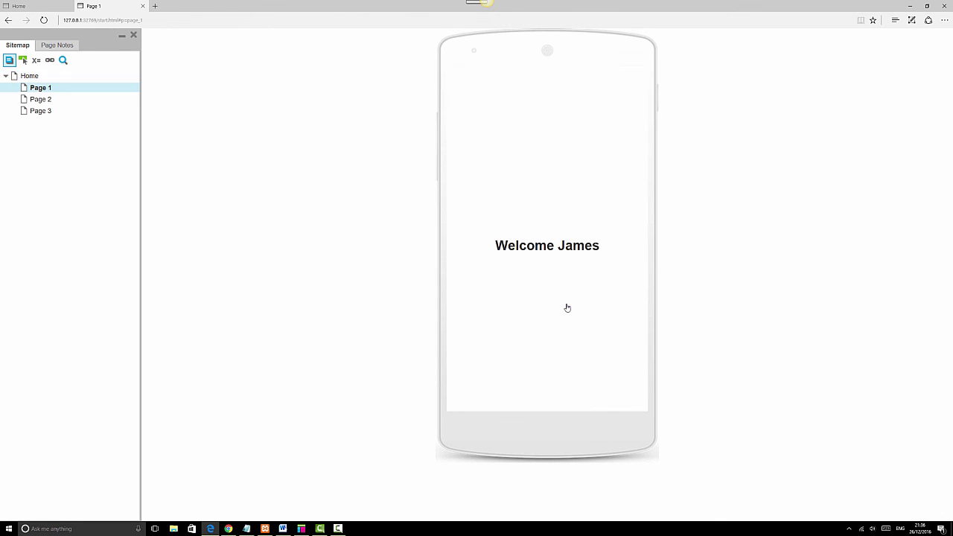
left_click(29, 77)
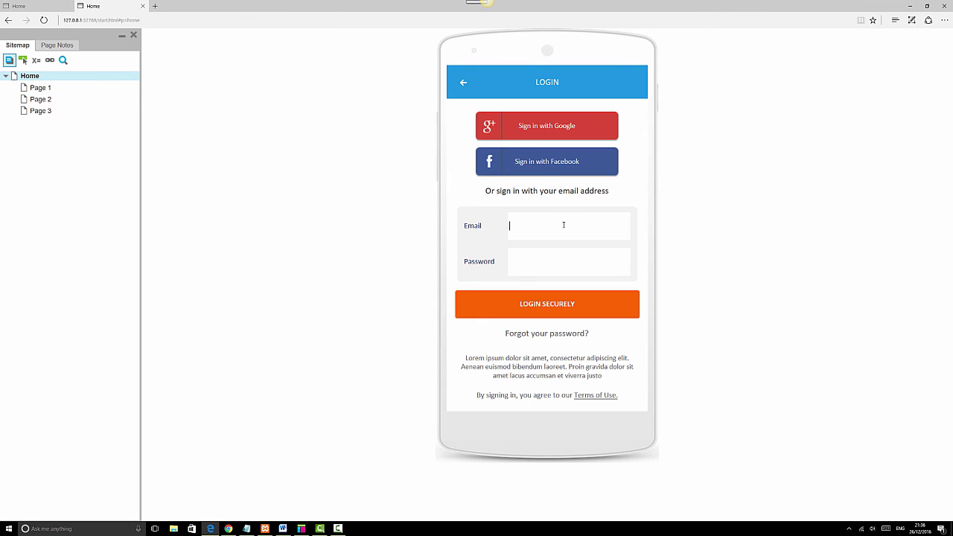
Submit a wrong email with the test password, close the error lightbox, and return to Axure.
key("Tab")
type("123456")
left_click(580, 311)
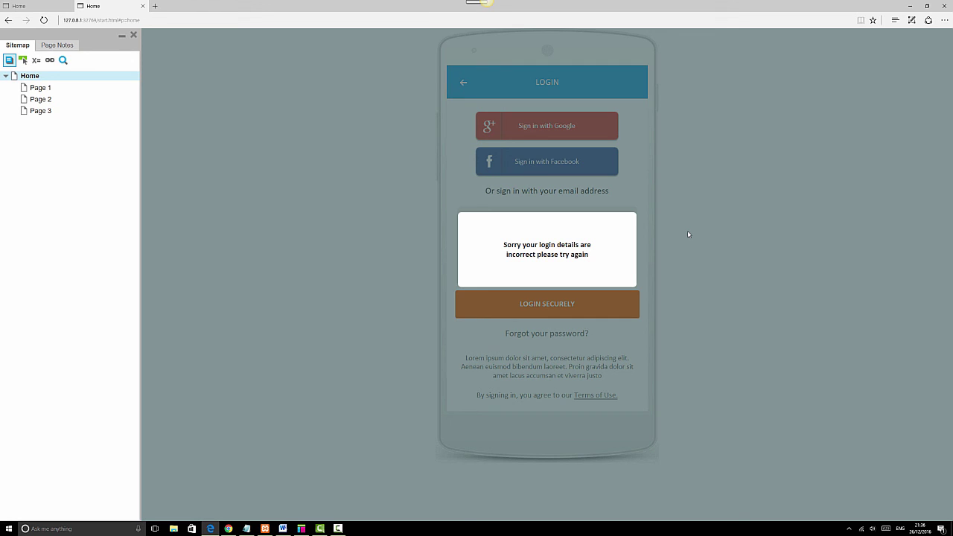
left_click(688, 233)
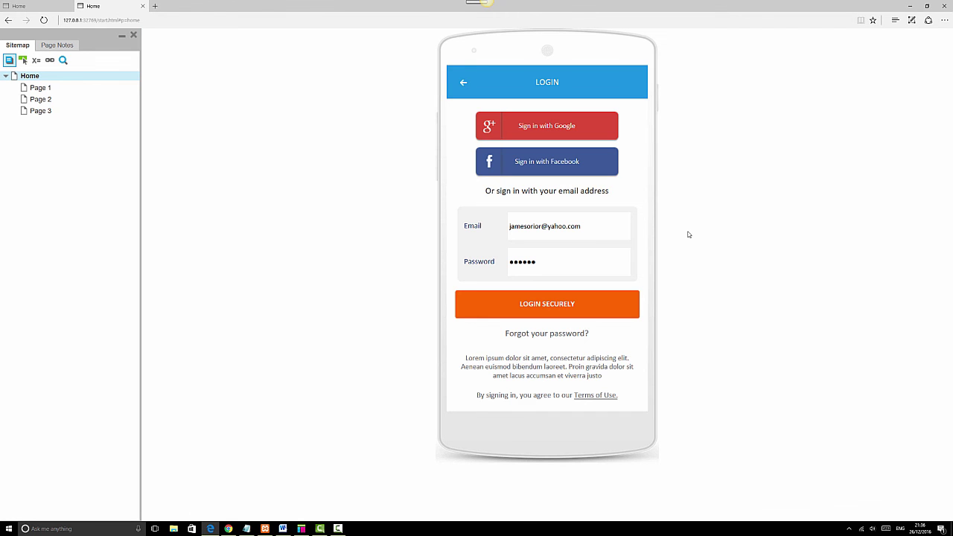
left_click(301, 528)
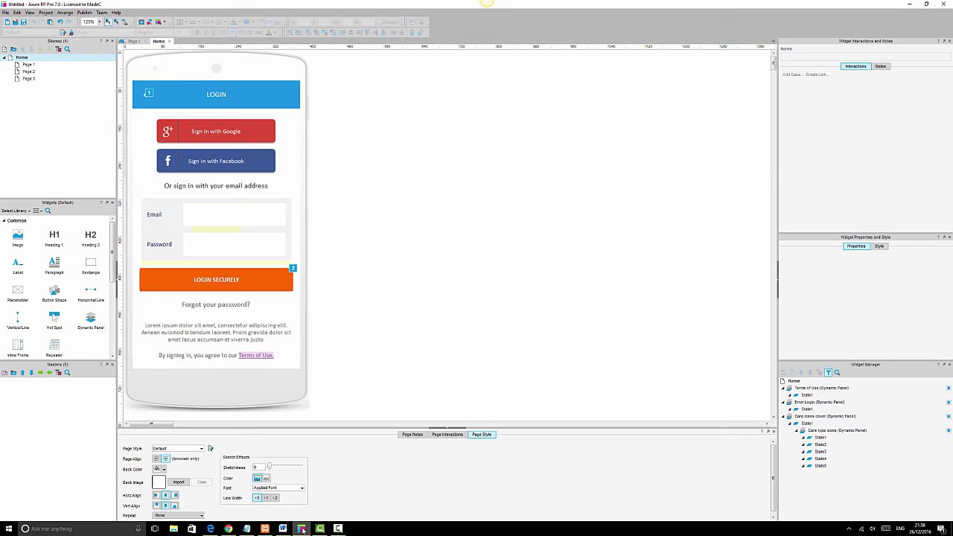